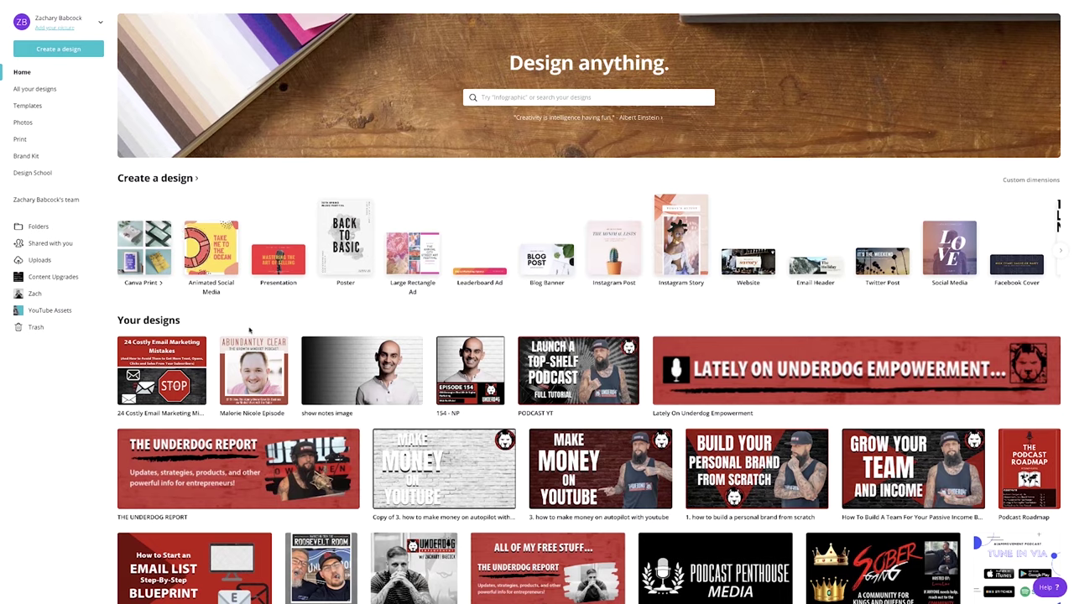
# Step: Open the '24 Costly Email Marketing Mistakes' ebook from Your designs and skim its opening pages
pyautogui.click(159, 372)
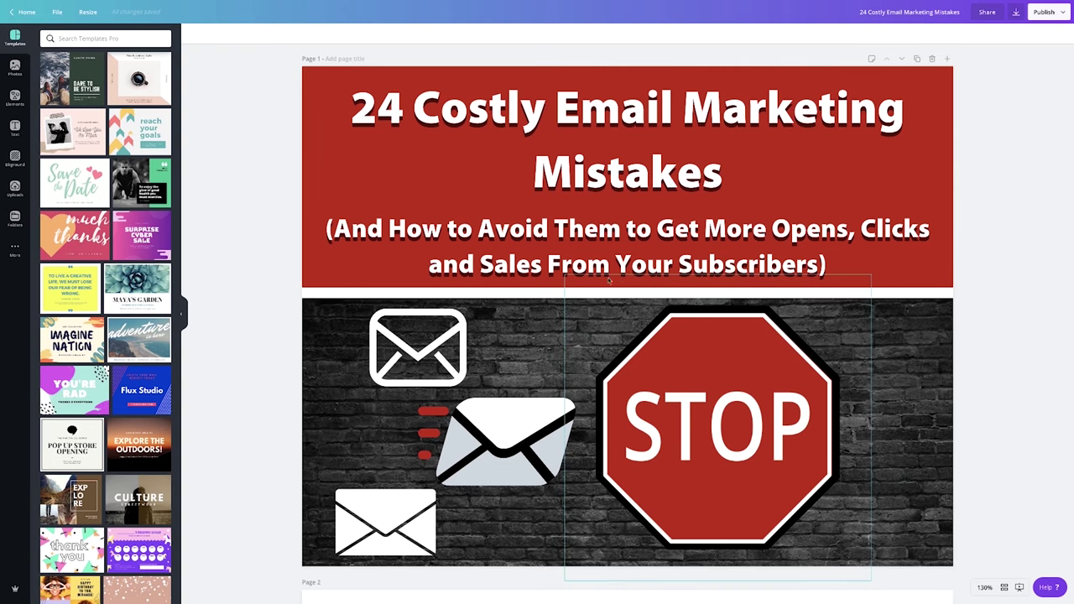
pyautogui.scroll(-12, 602, 277)
pyautogui.scroll(-6, 623, 284)
pyautogui.scroll(4, 622, 284)
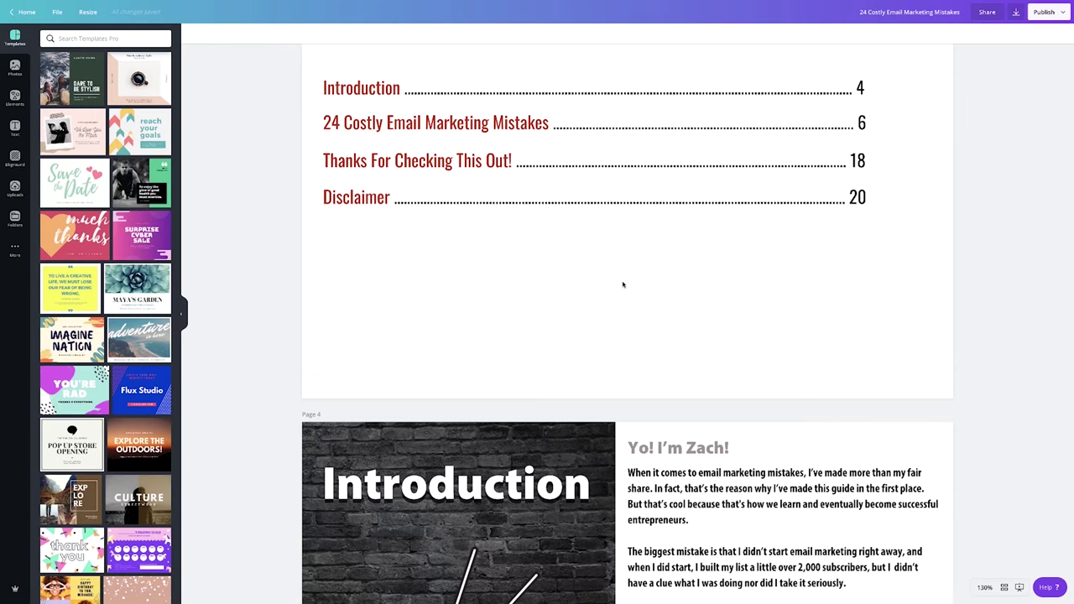
pyautogui.scroll(-1, 623, 285)
pyautogui.scroll(8, 623, 285)
pyautogui.scroll(-9, 623, 285)
pyautogui.scroll(-4, 623, 284)
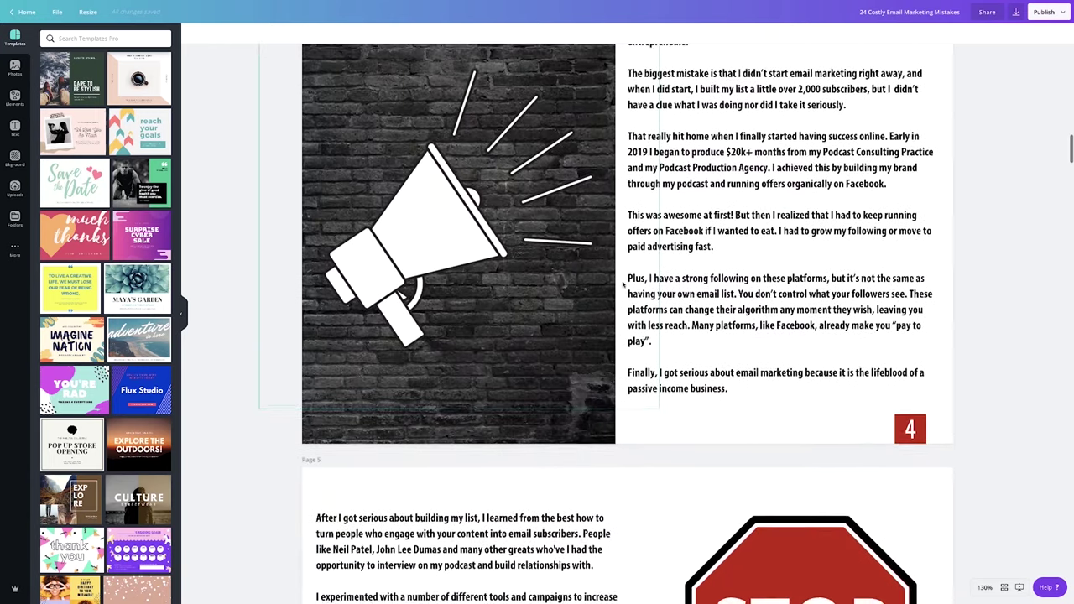
# Step: Continue down through the mistake pages to page 7, then return to the cover page
pyautogui.scroll(-2, 708, 225)
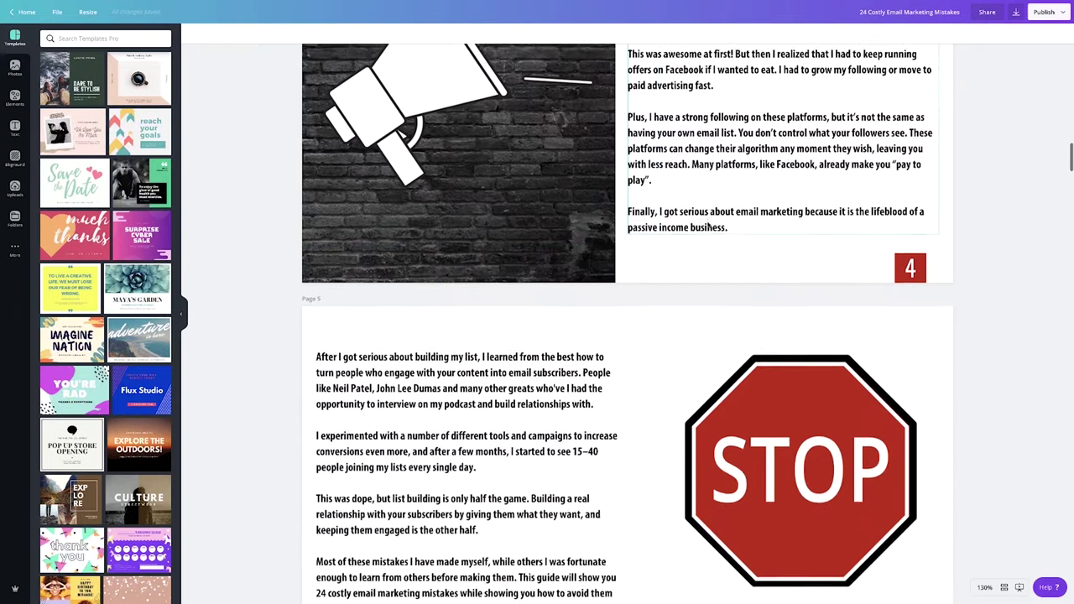
pyautogui.scroll(-4, 709, 225)
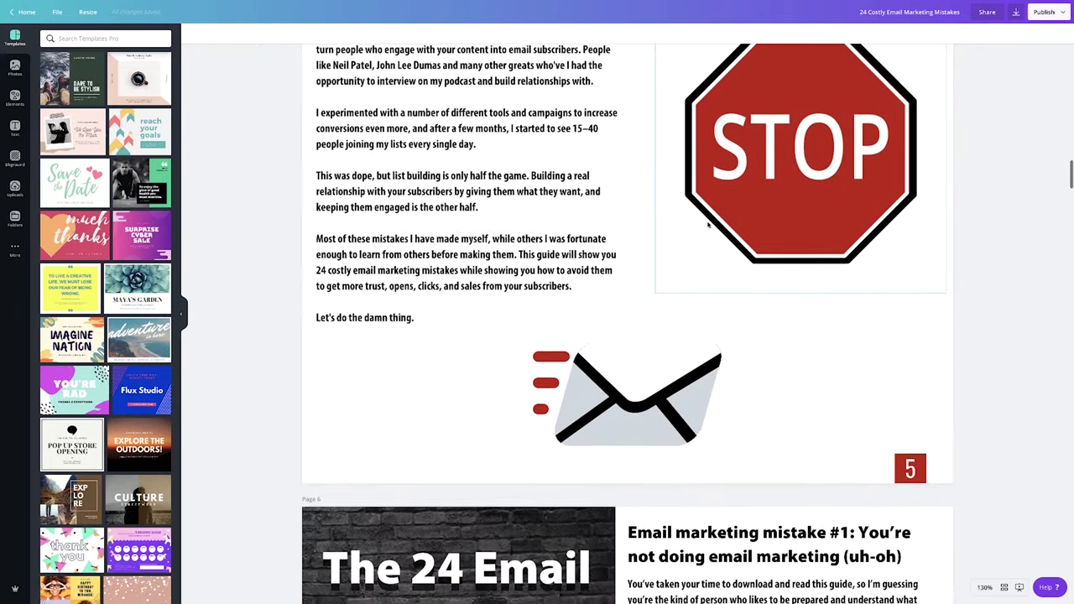
pyautogui.scroll(-5, 708, 225)
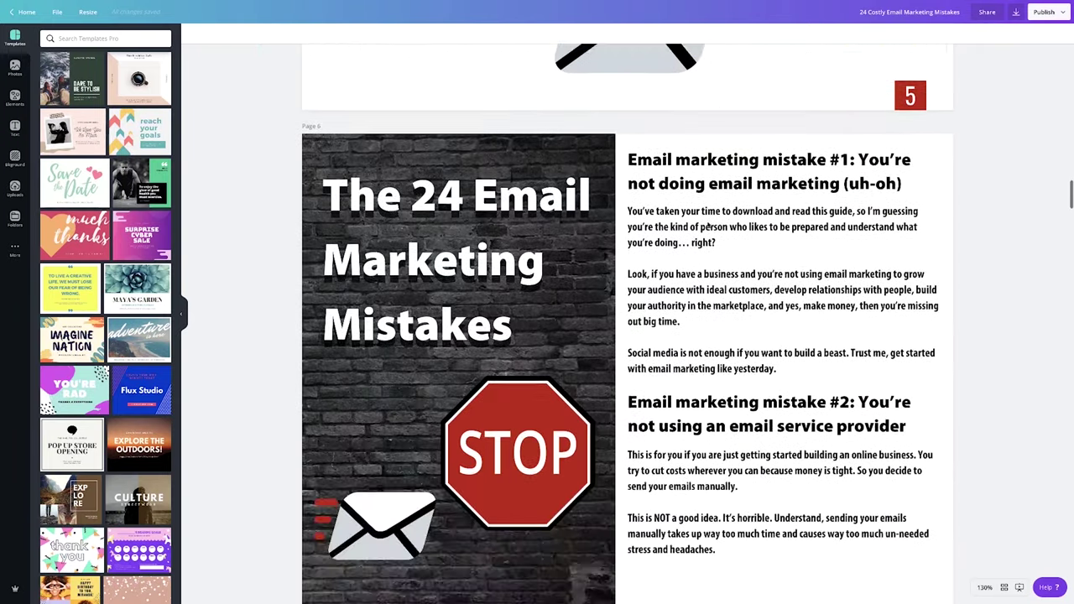
pyautogui.scroll(-1, 705, 230)
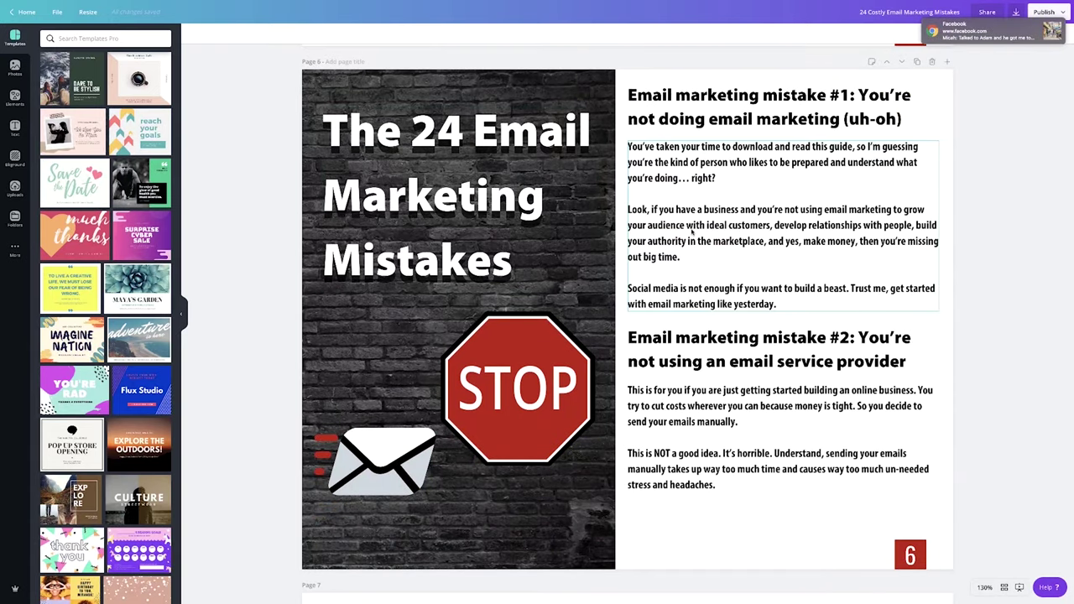
pyautogui.scroll(-6, 693, 232)
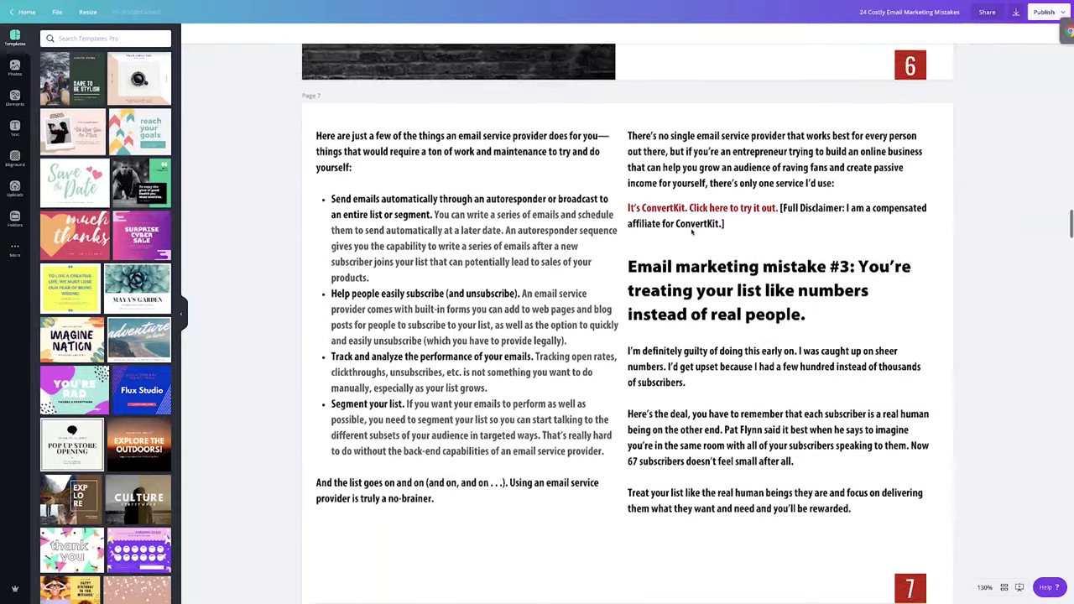
pyautogui.scroll(-5, 693, 232)
pyautogui.press('Home')
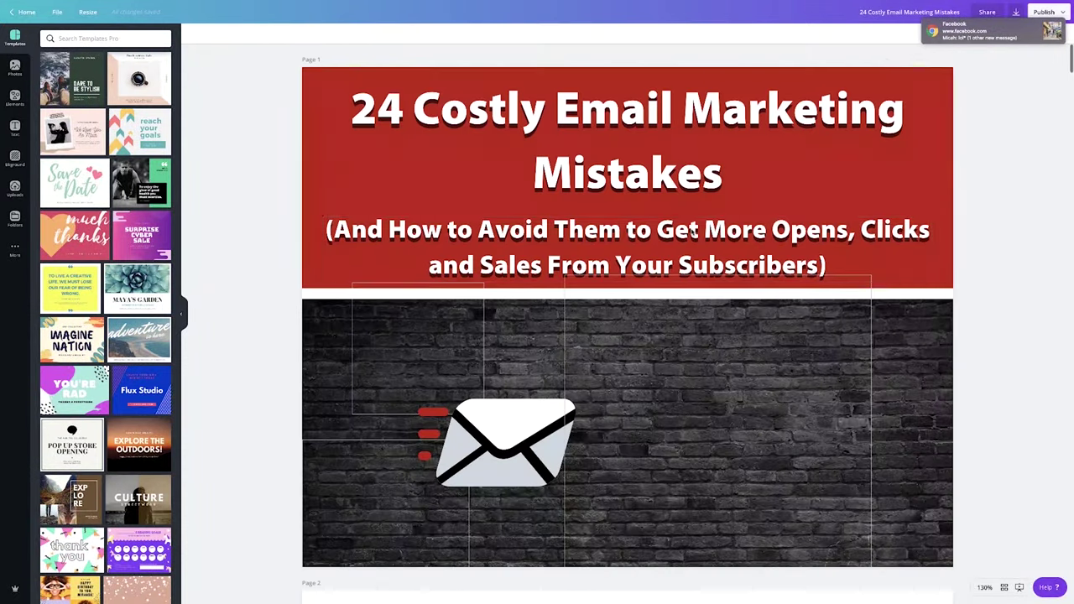
pyautogui.click(87, 13)
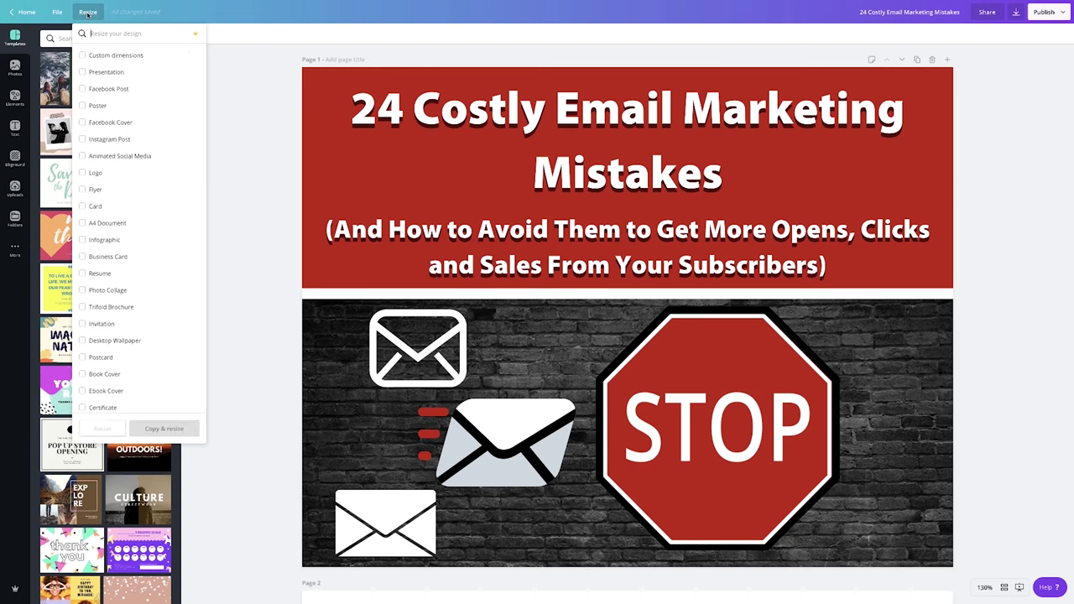
pyautogui.click(120, 55)
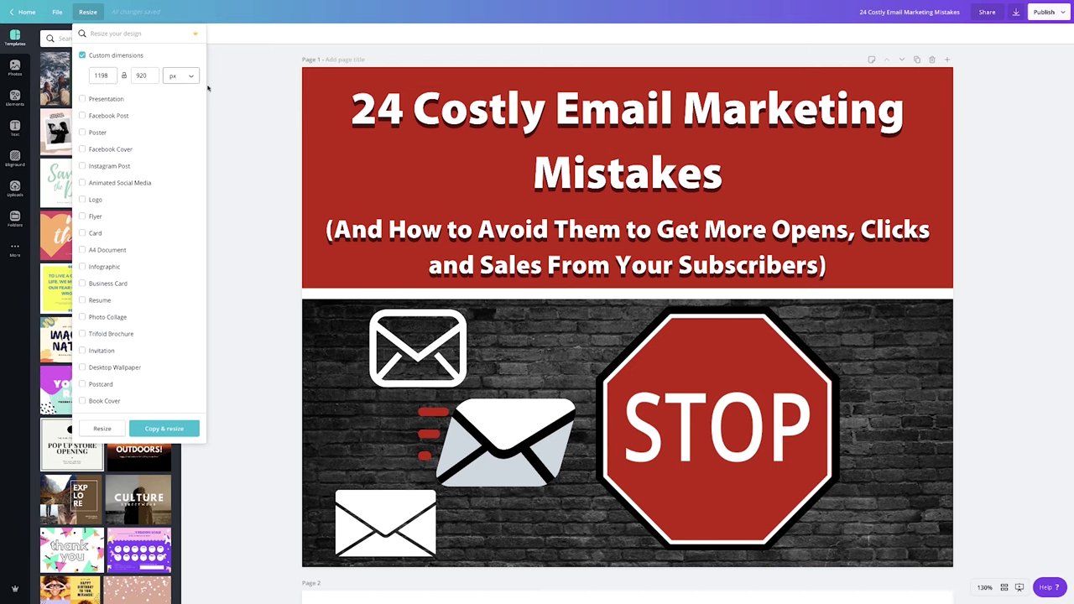
pyautogui.click(272, 81)
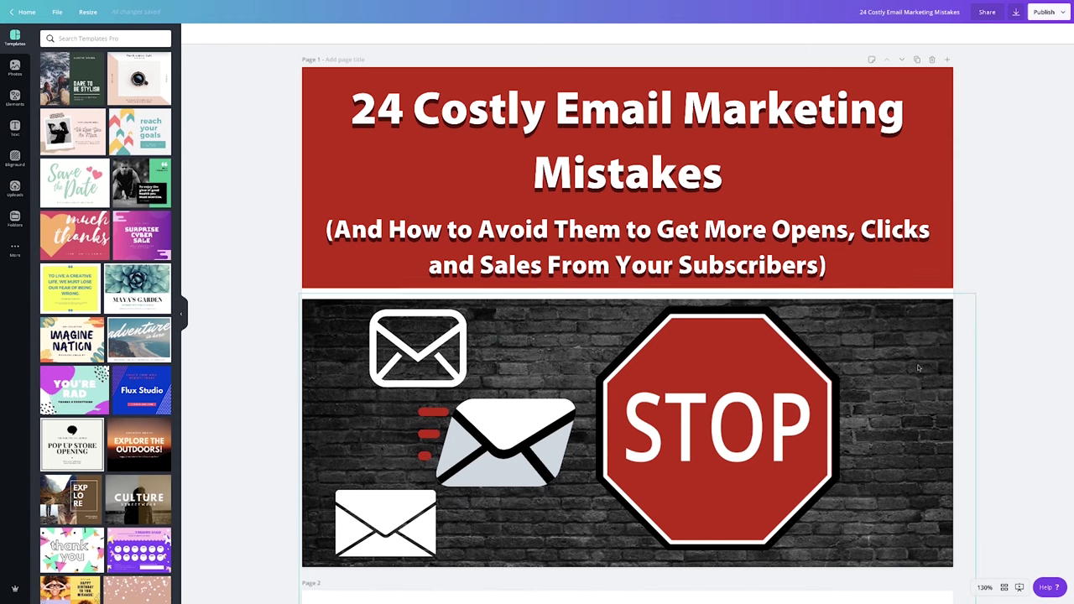
# Step: Select the cover's brick-wall image, check the uploads, and add an 'Add a heading' text box
pyautogui.click(921, 423)
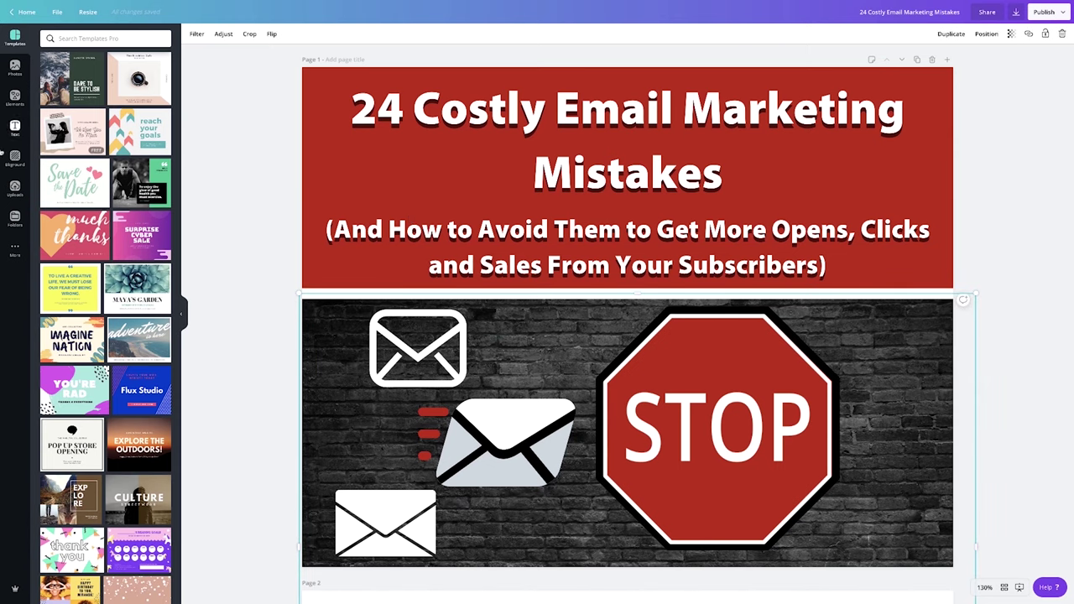
pyautogui.click(17, 190)
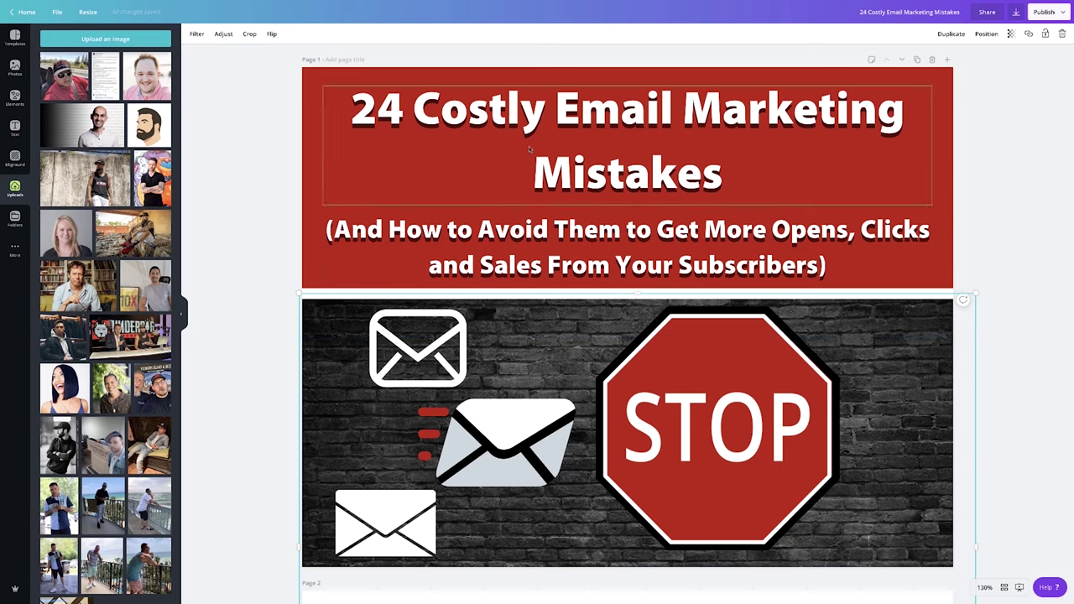
pyautogui.click(14, 128)
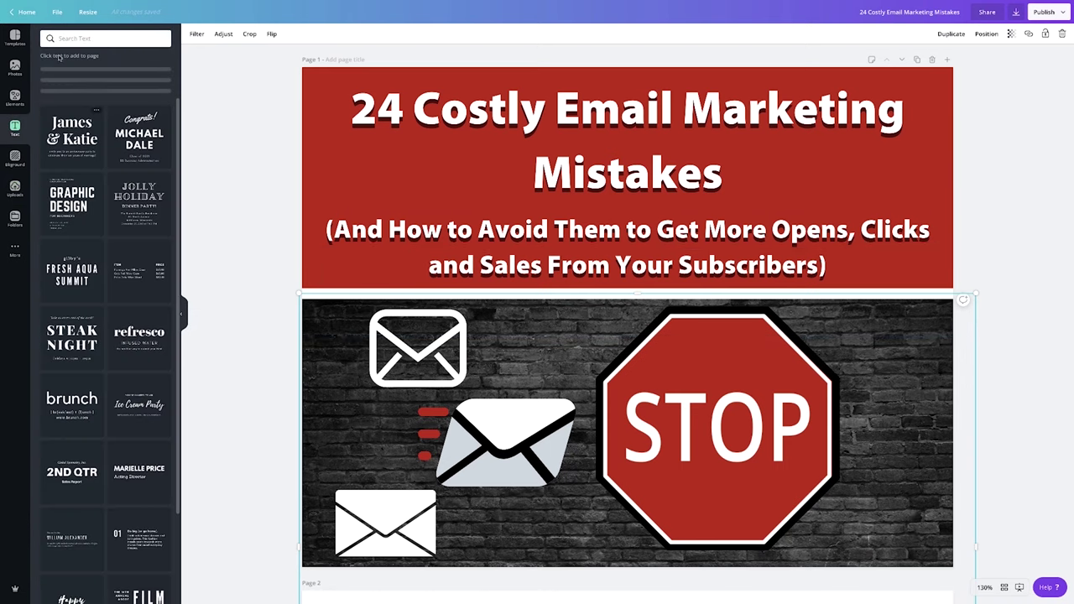
pyautogui.click(71, 71)
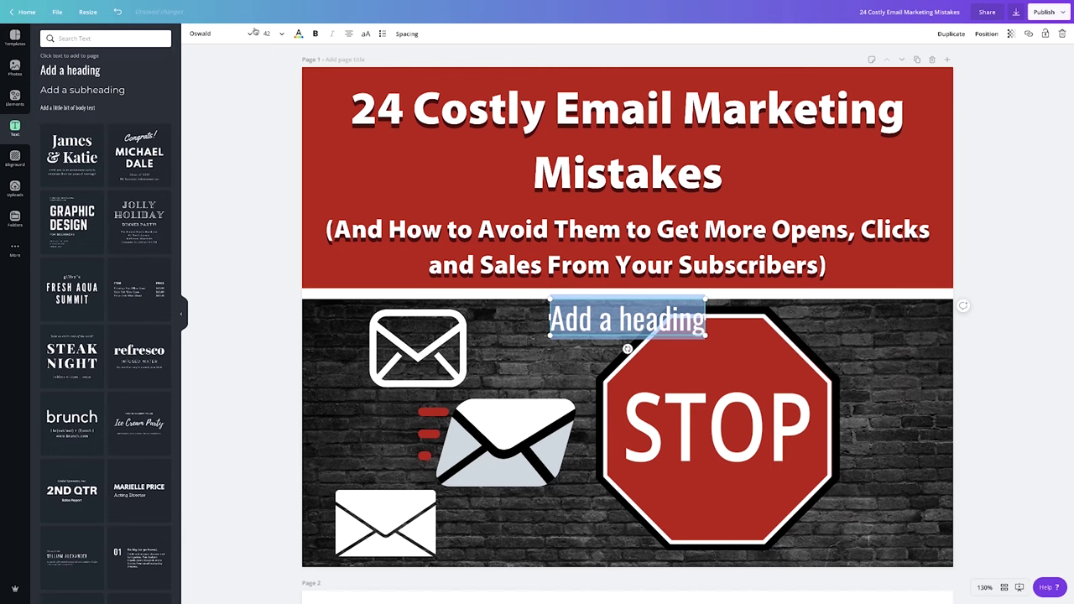
# Step: Style the heading in Myriad Pro, orange, at font size 80
pyautogui.click(220, 34)
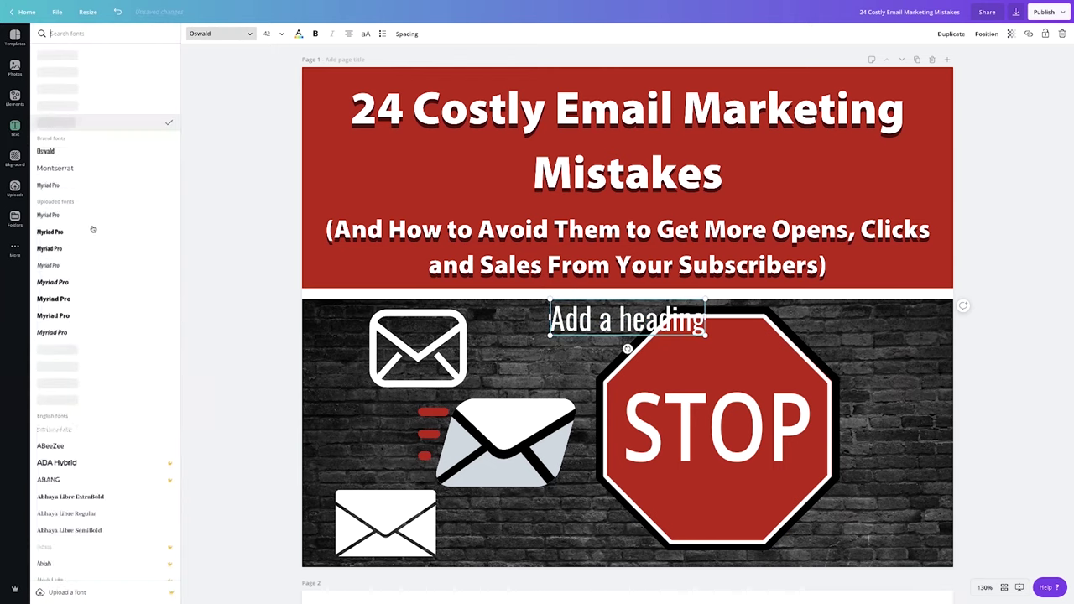
pyautogui.click(88, 302)
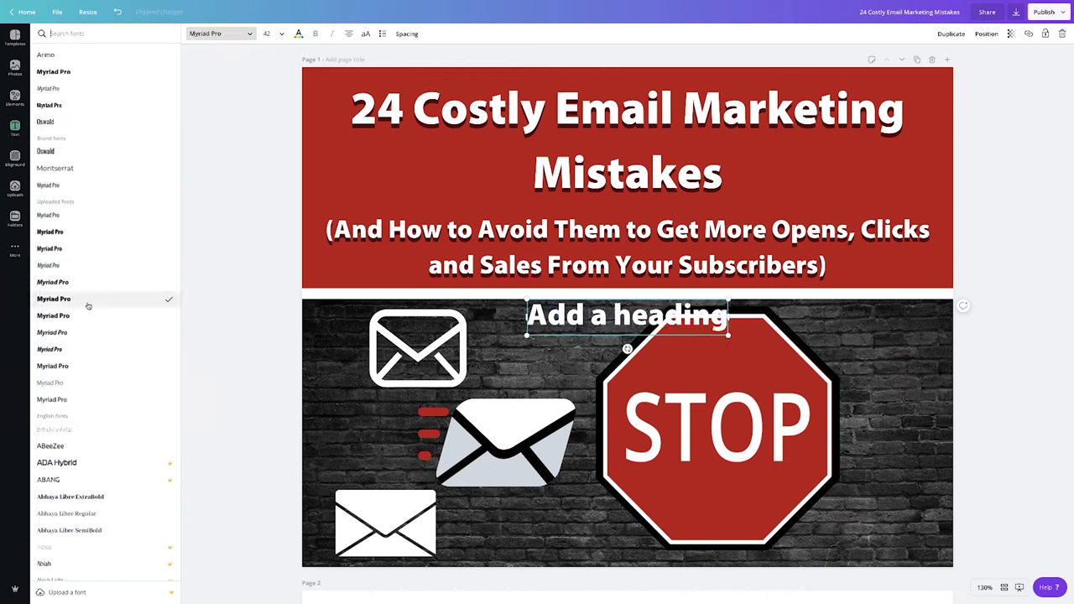
pyautogui.click(298, 33)
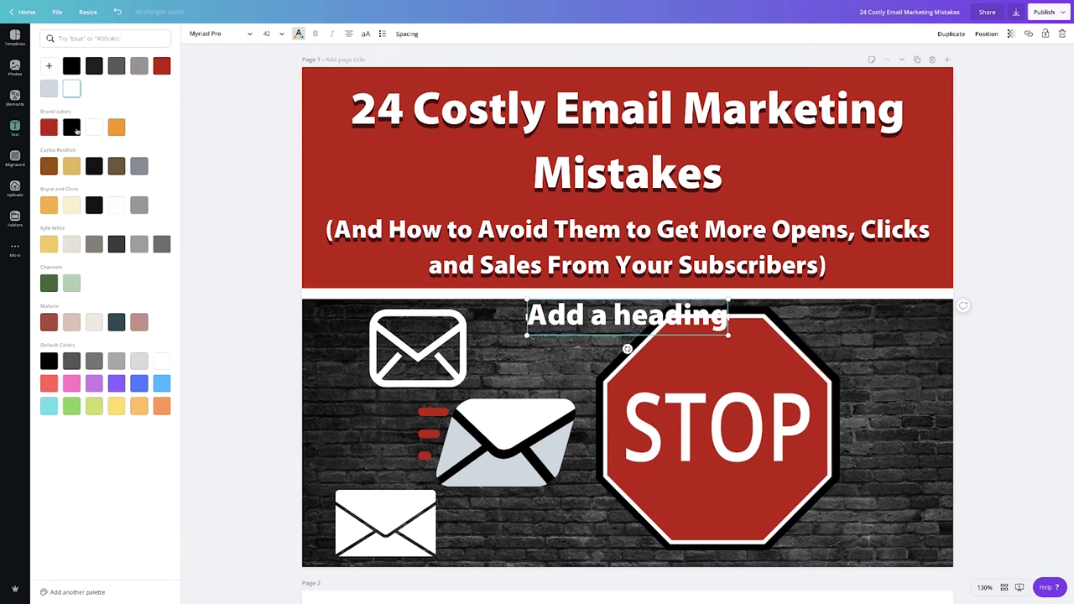
pyautogui.click(120, 129)
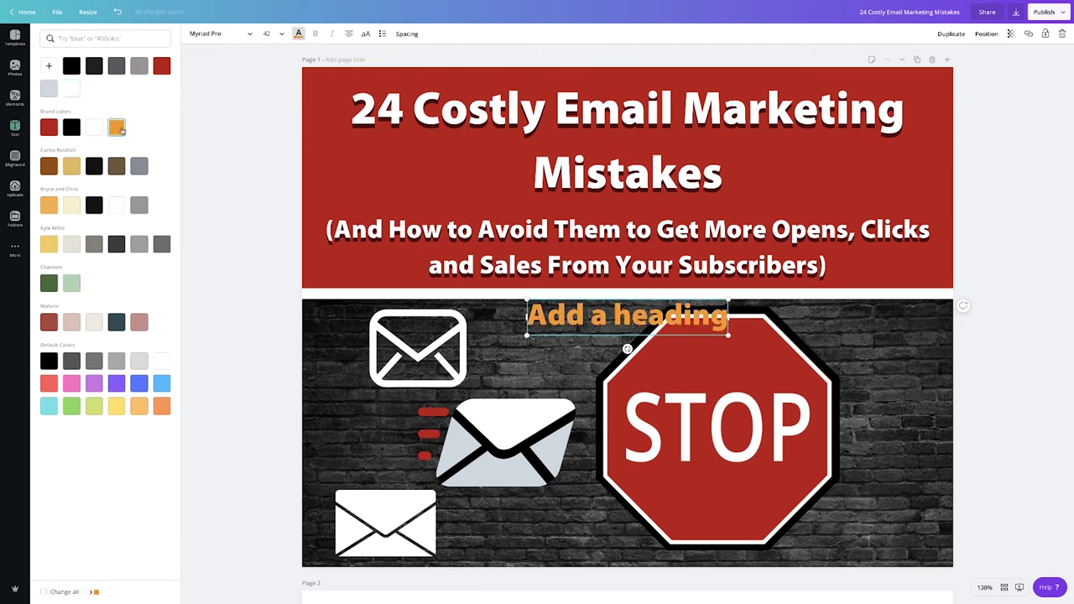
pyautogui.click(267, 35)
pyautogui.click(282, 312)
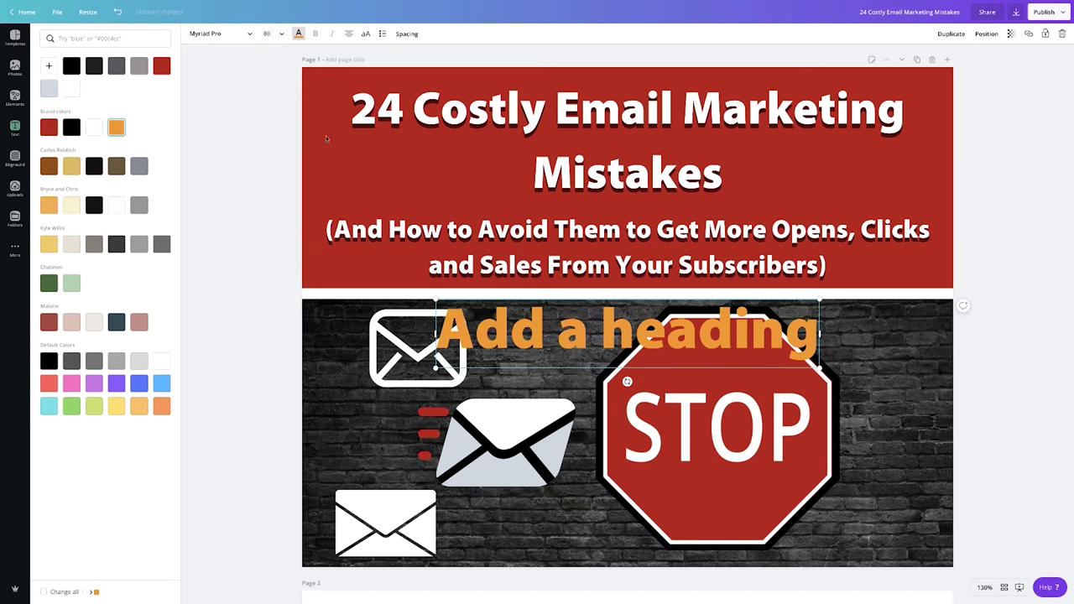
# Step: Change the heading's text alignment, then delete the trial heading from the cover
pyautogui.click(269, 34)
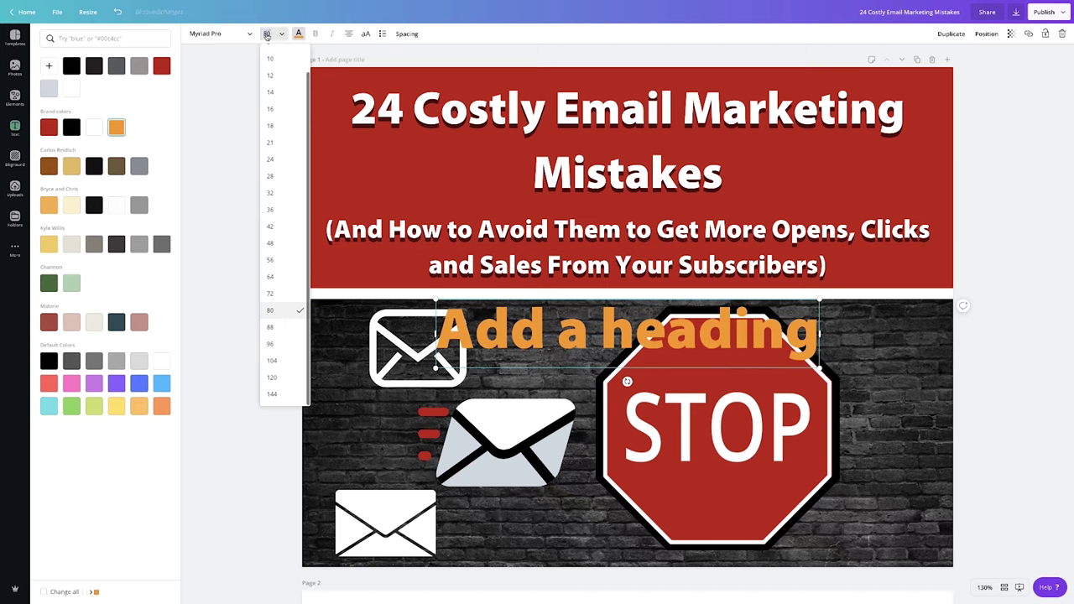
pyautogui.click(351, 34)
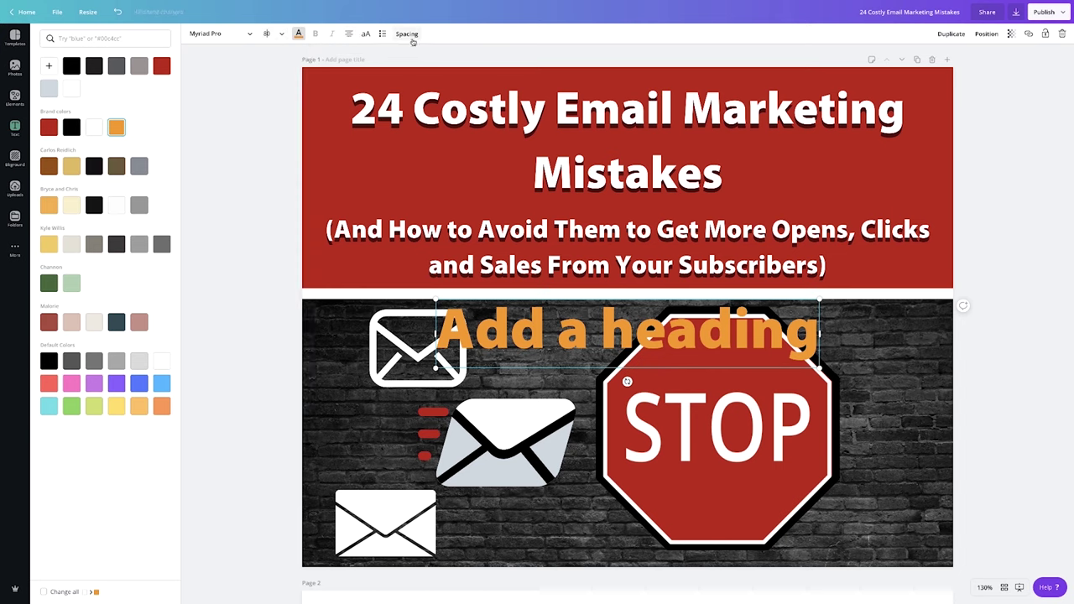
pyautogui.click(1062, 35)
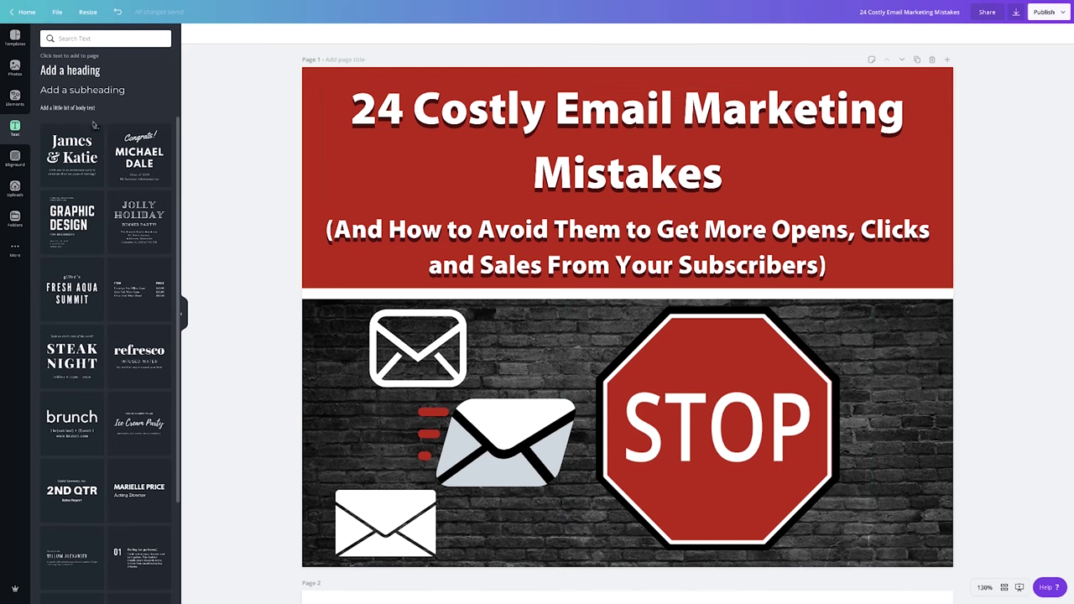
# Step: Search the Elements library for 'email' to list envelope and @ graphics
pyautogui.click(15, 97)
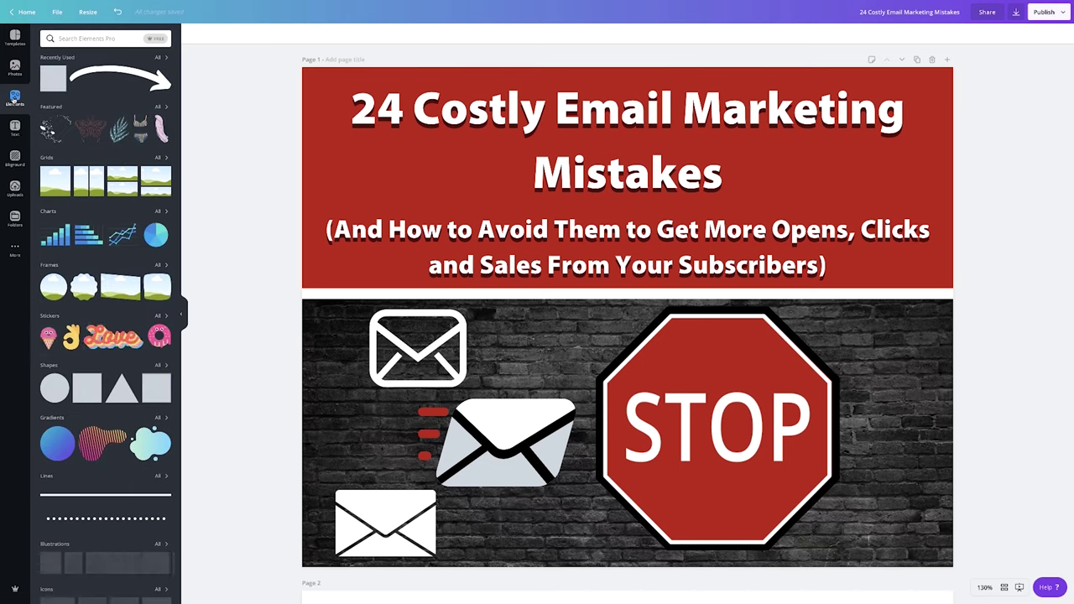
pyautogui.click(72, 39)
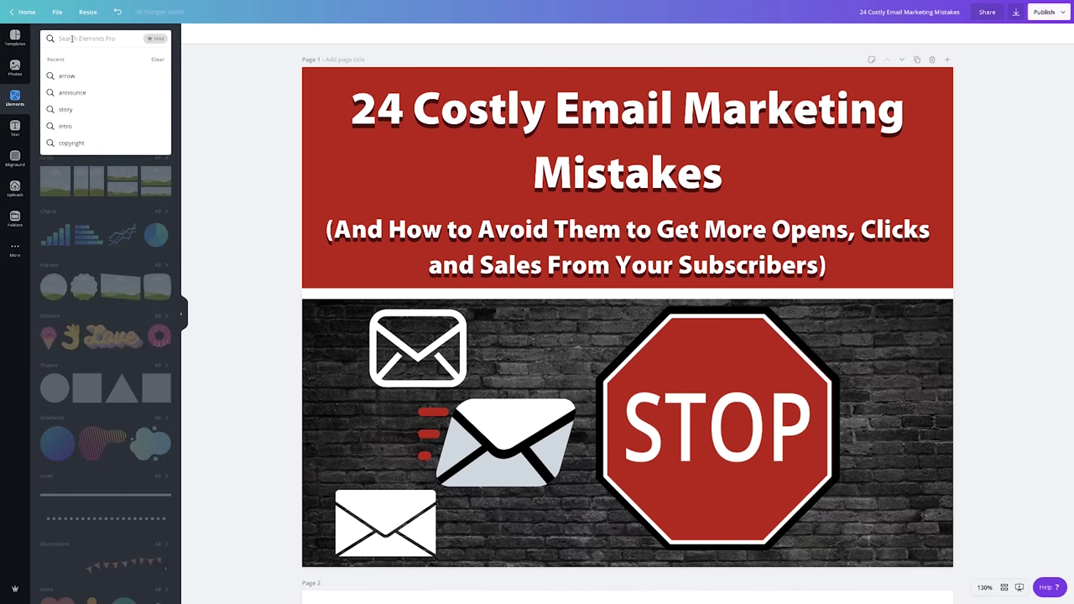
pyautogui.write('email')
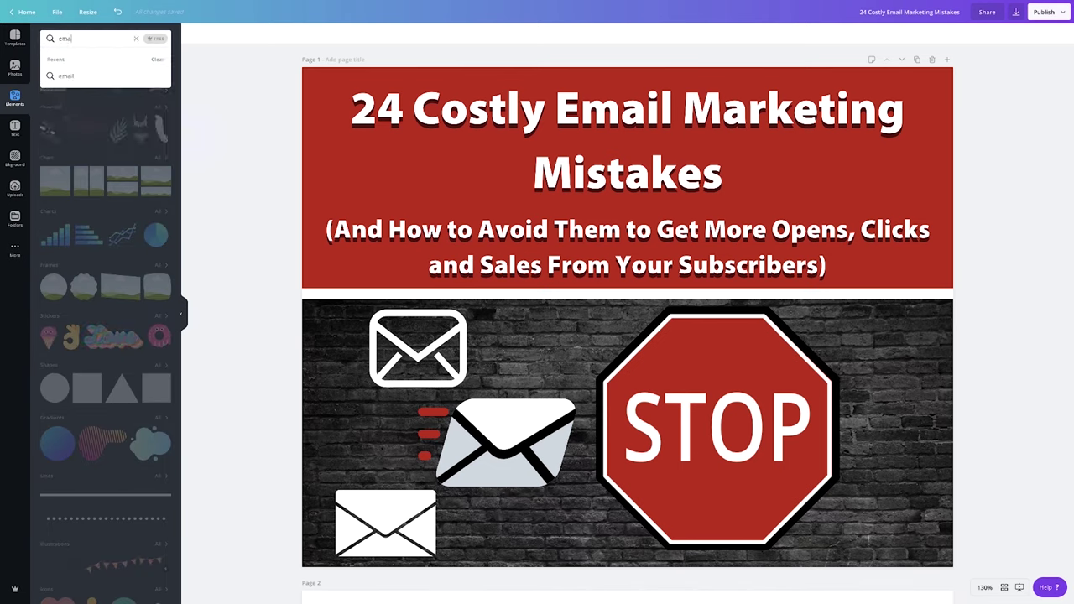
pyautogui.click(75, 73)
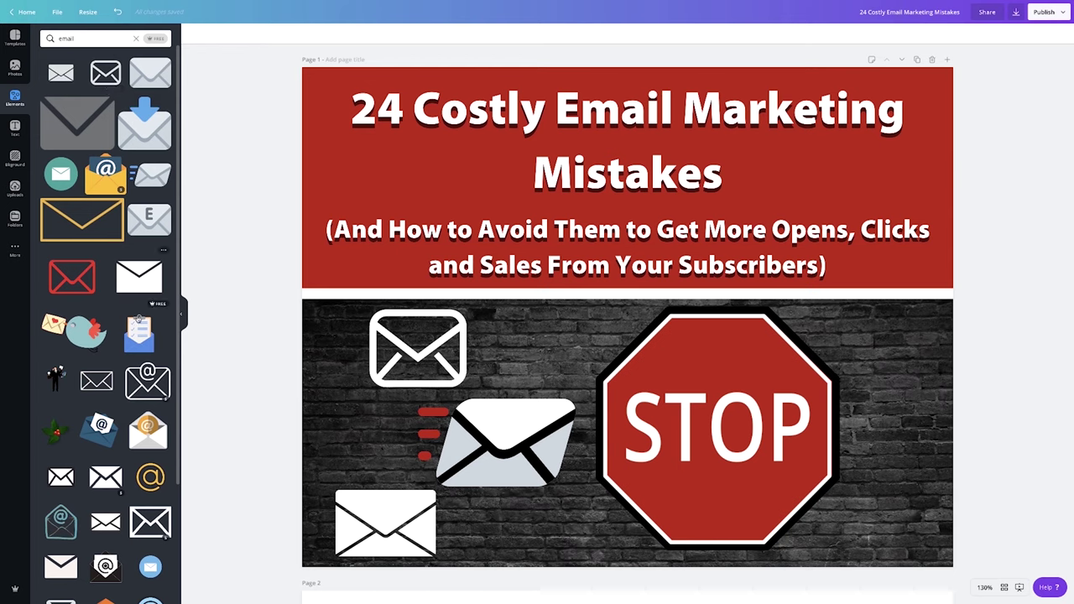
# Step: Scroll the canvas from the cover down to the ebook's page 2 title page
pyautogui.scroll(-1, 139, 382)
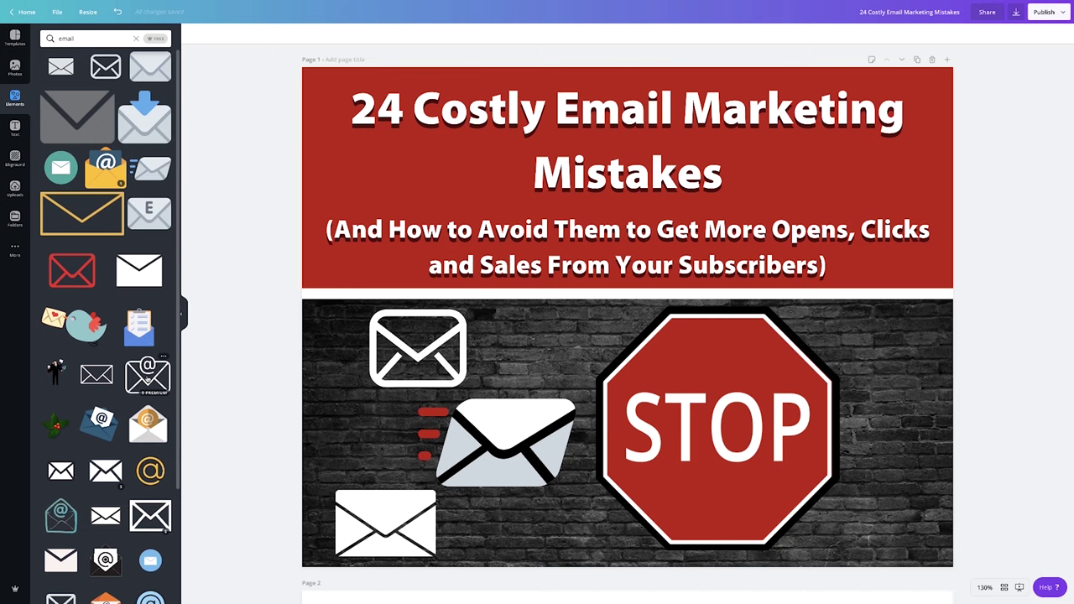
pyautogui.scroll(1, 148, 379)
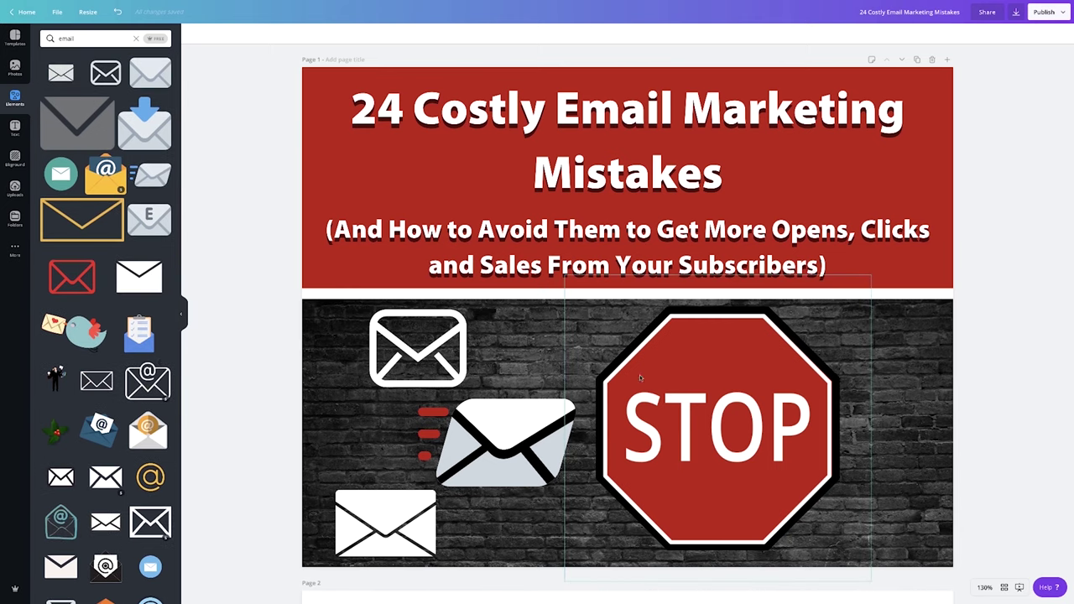
pyautogui.scroll(-7, 591, 359)
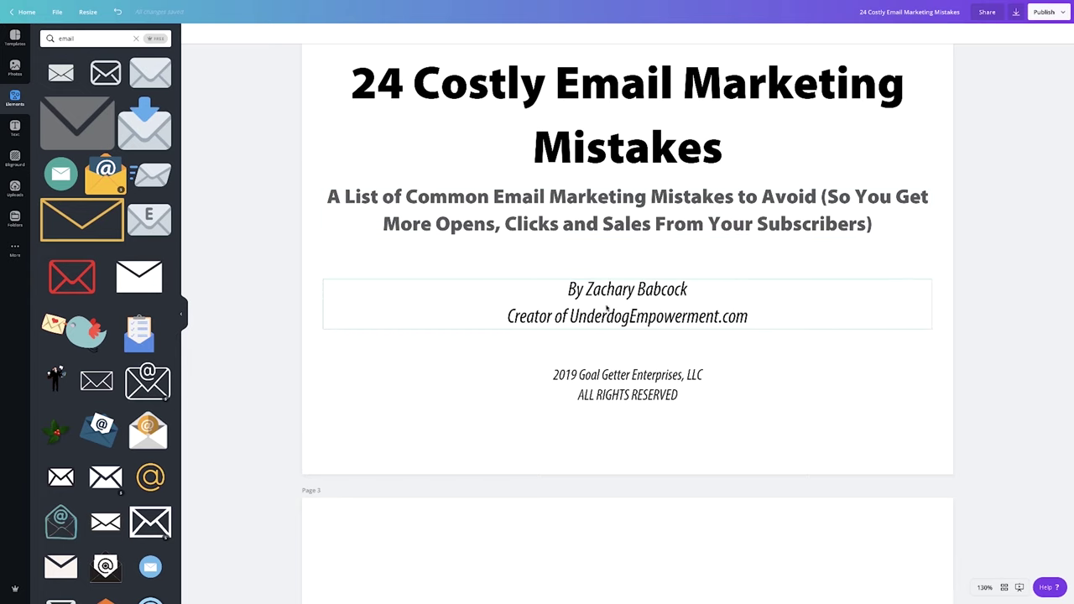
# Step: Scroll past page 3's Table of Contents to the page 4 Introduction with the megaphone image
pyautogui.scroll(-3, 605, 310)
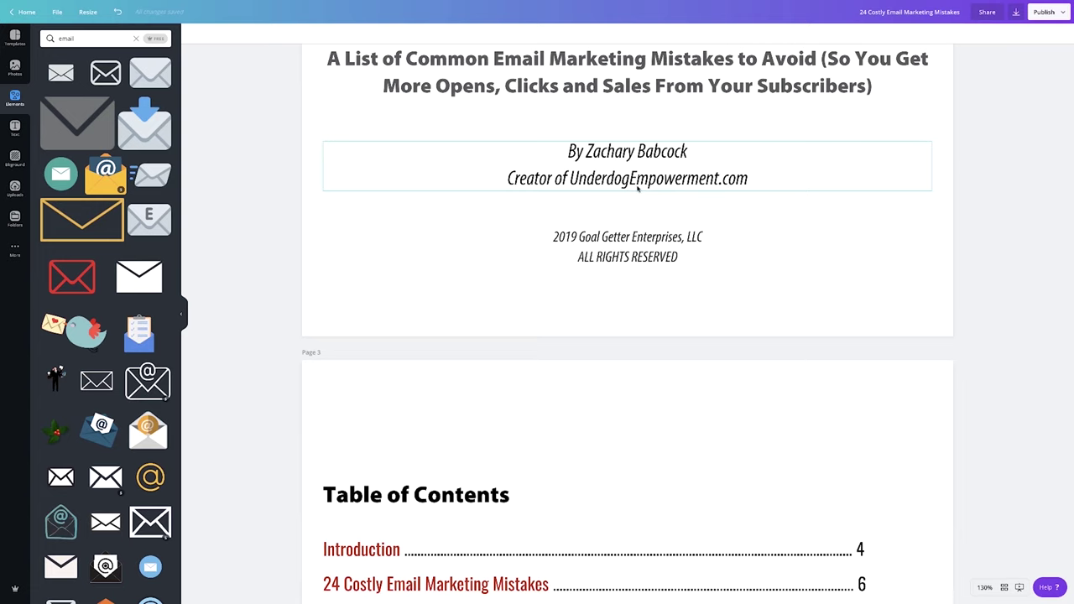
pyautogui.scroll(-7, 638, 189)
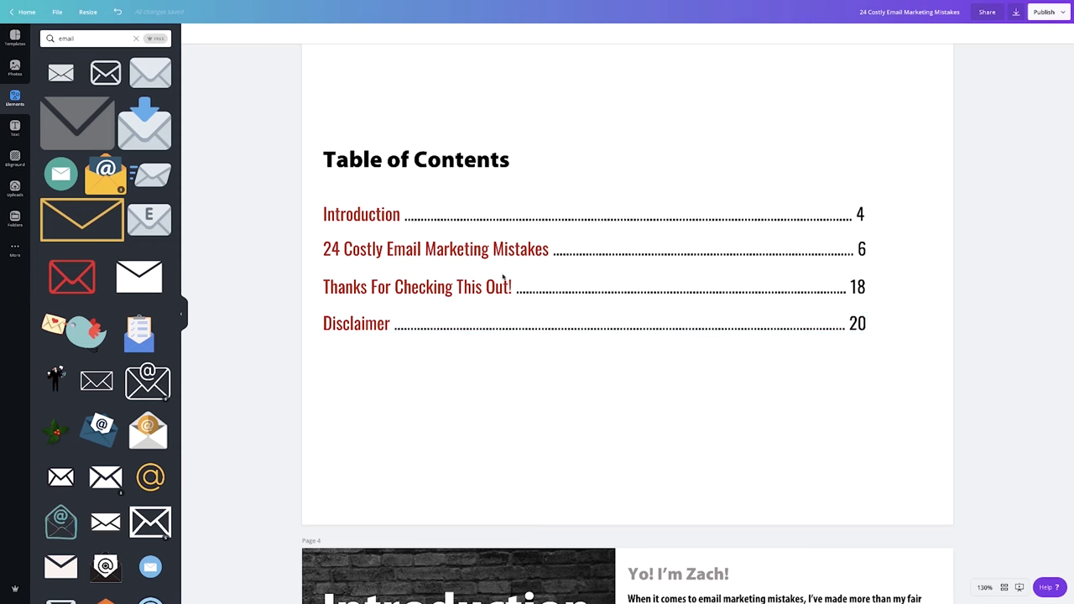
pyautogui.scroll(-1, 525, 232)
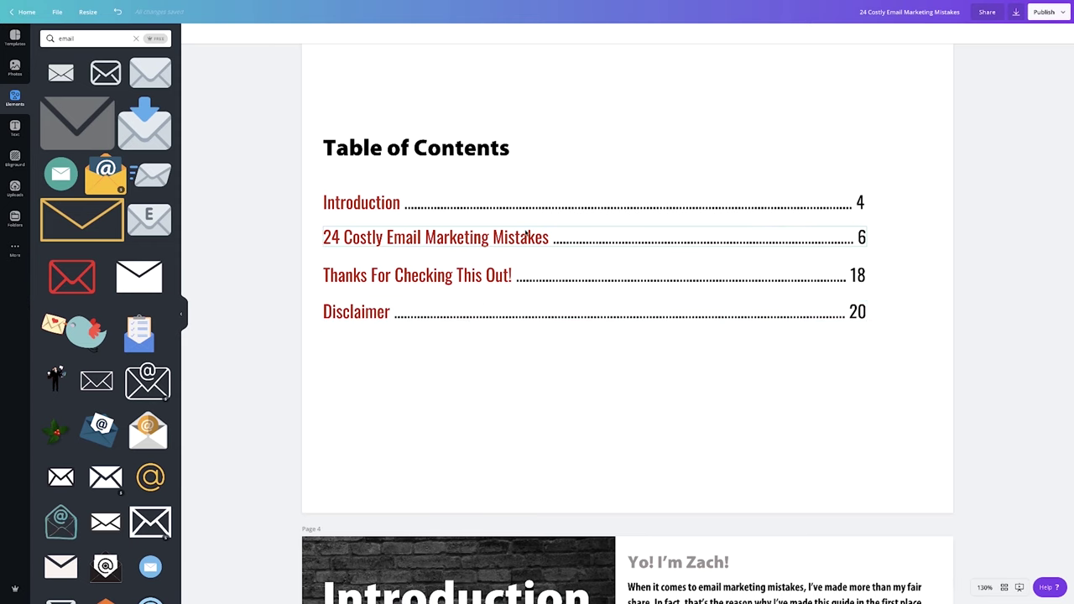
pyautogui.scroll(-5, 525, 235)
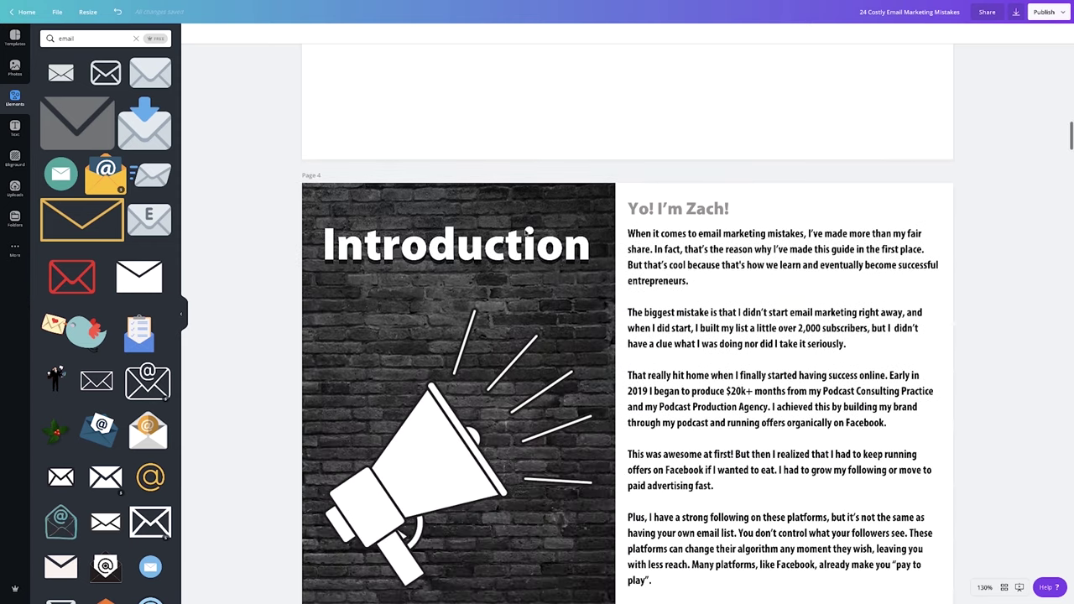
# Step: Scroll down the Introduction to its last paragraph and on to mistakes #1 and #2 on page 6
pyautogui.scroll(-1, 525, 233)
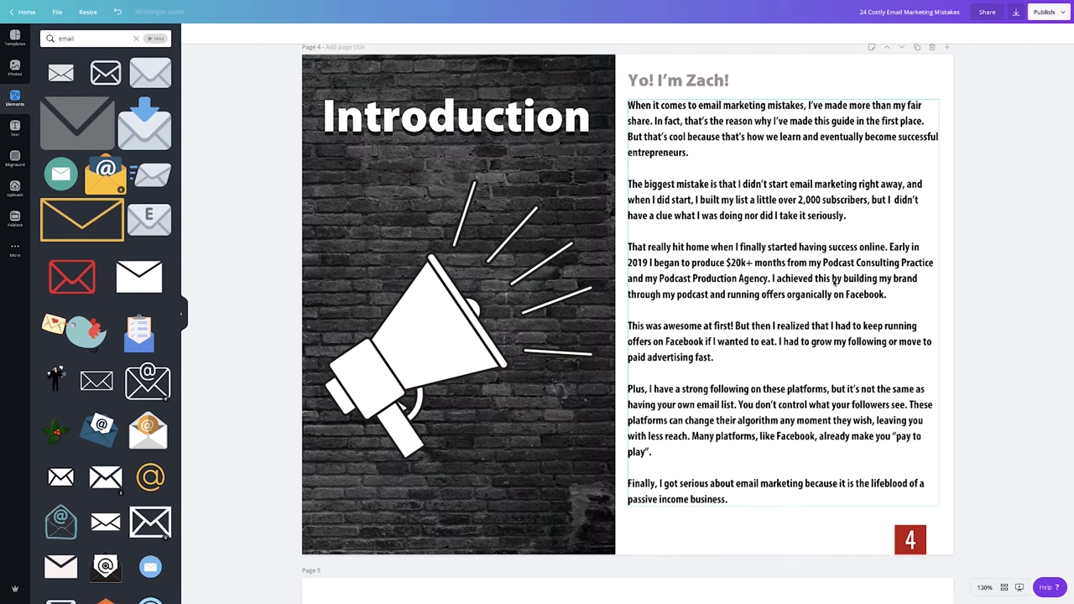
pyautogui.scroll(-1, 835, 282)
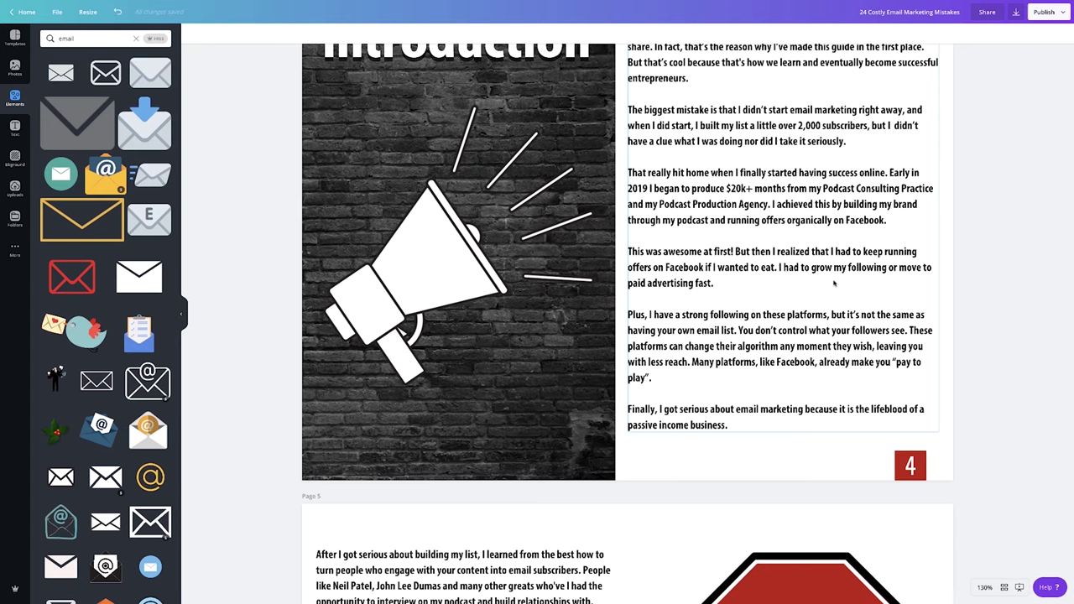
pyautogui.scroll(-10, 572, 330)
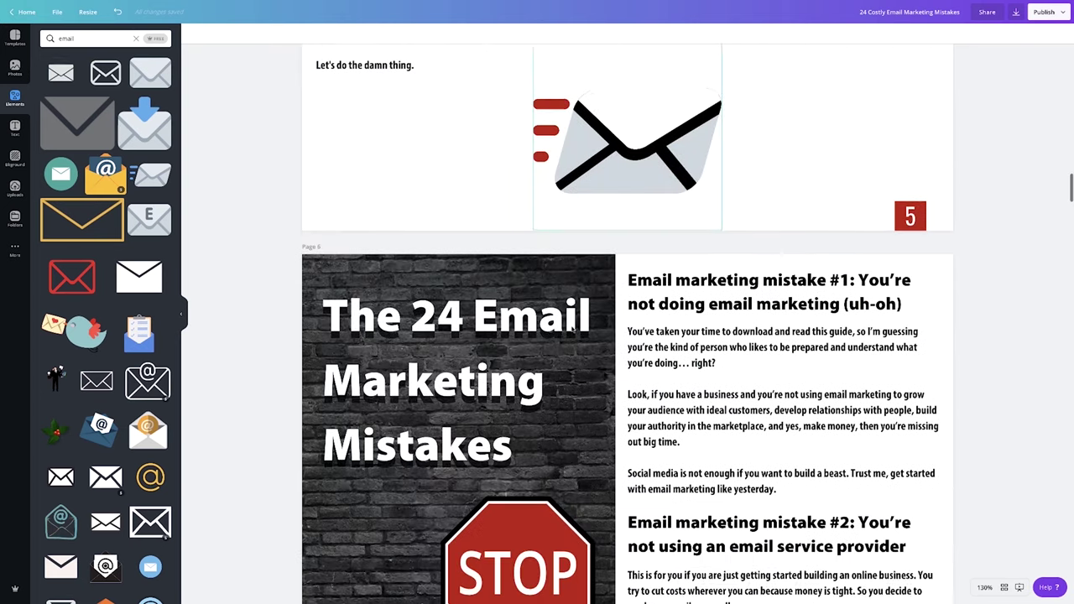
# Step: Scroll from page 6 through page 7 to pages 8 and 9, covering mistakes #5 through #9
pyautogui.scroll(-3, 571, 329)
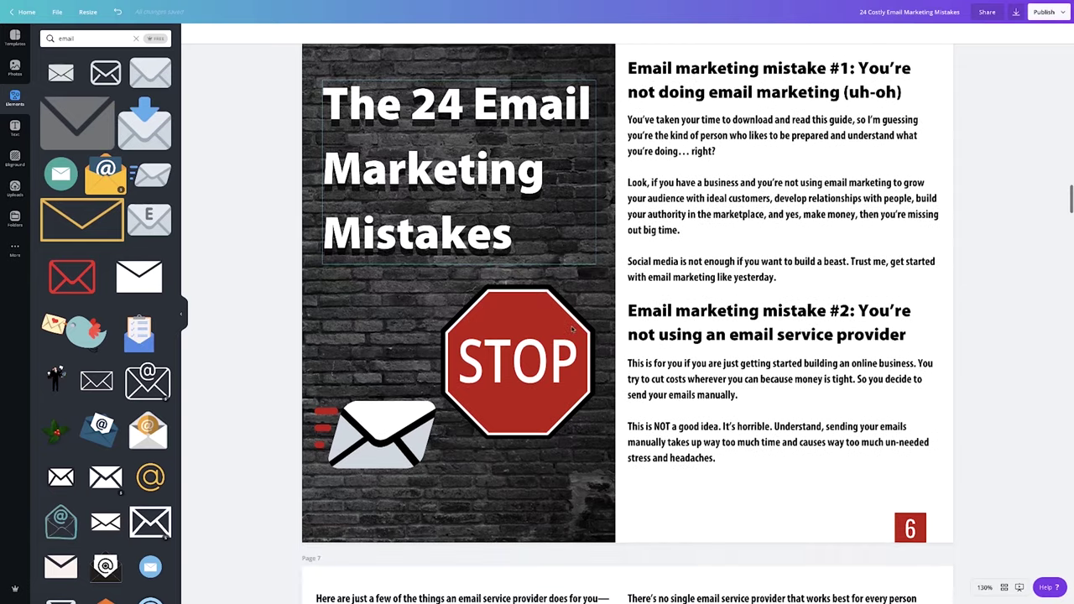
pyautogui.scroll(-2, 572, 329)
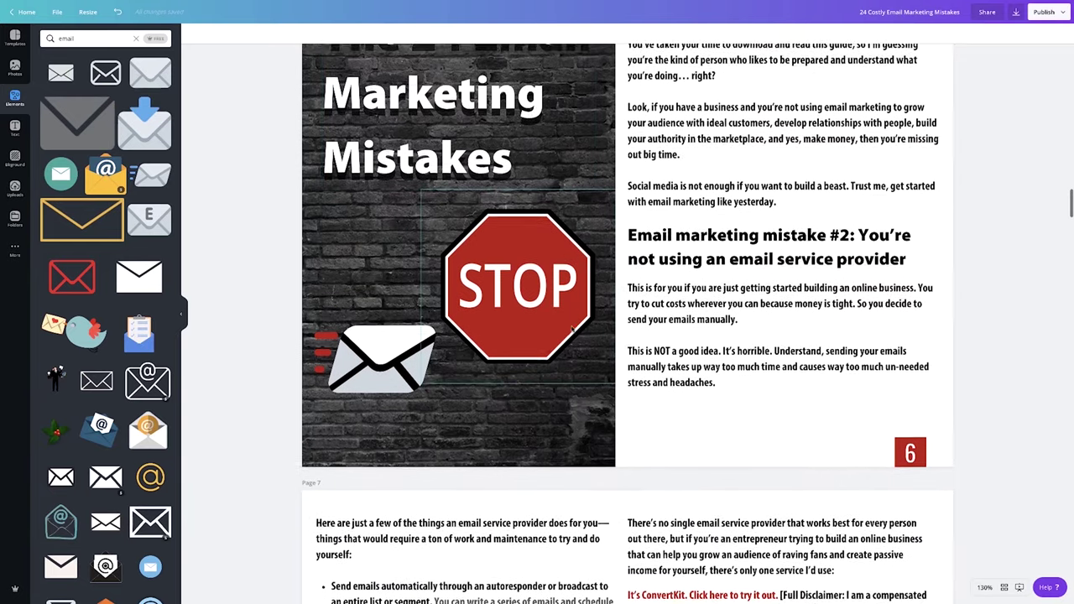
pyautogui.scroll(-1, 722, 273)
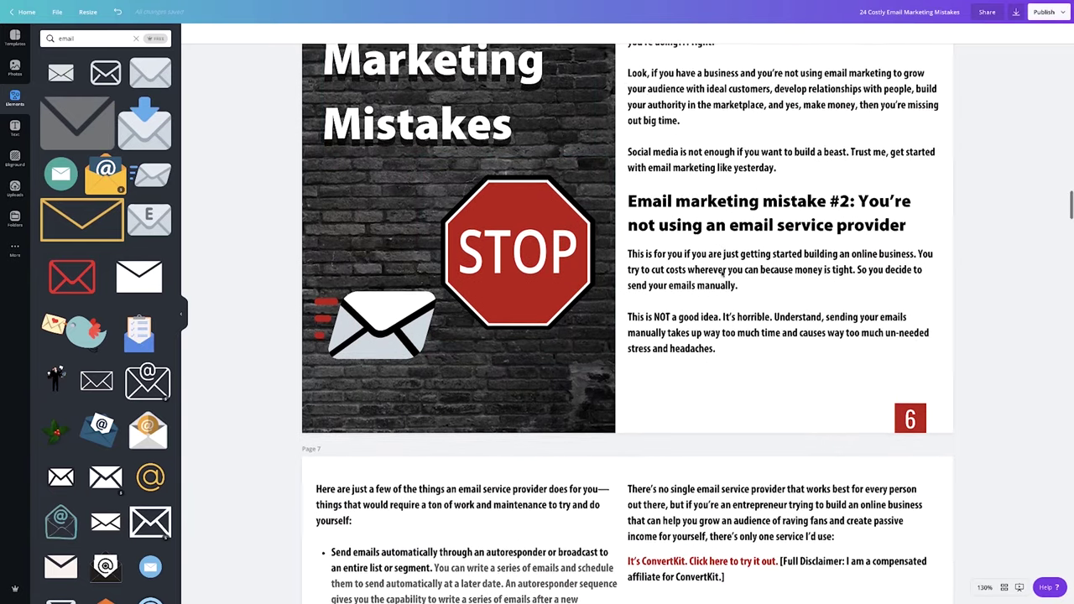
pyautogui.scroll(-7, 722, 273)
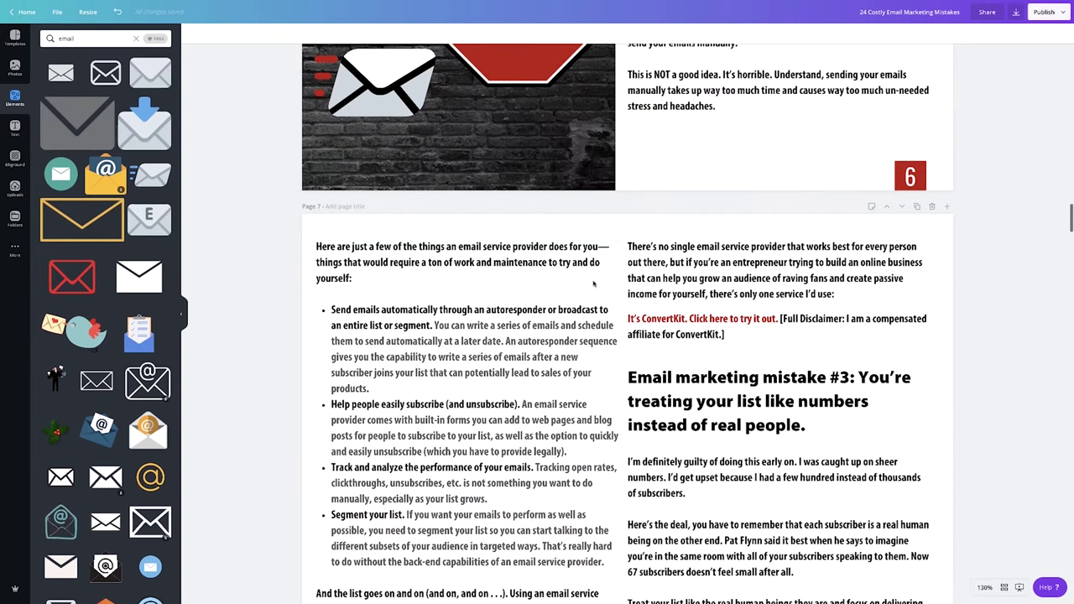
pyautogui.scroll(-1, 569, 299)
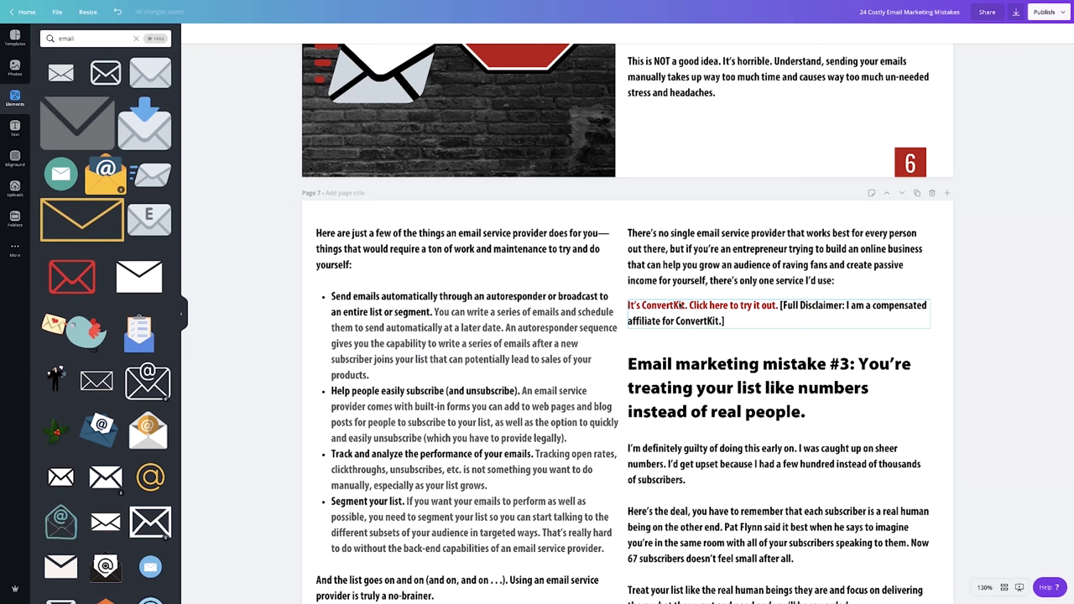
pyautogui.scroll(-10, 681, 306)
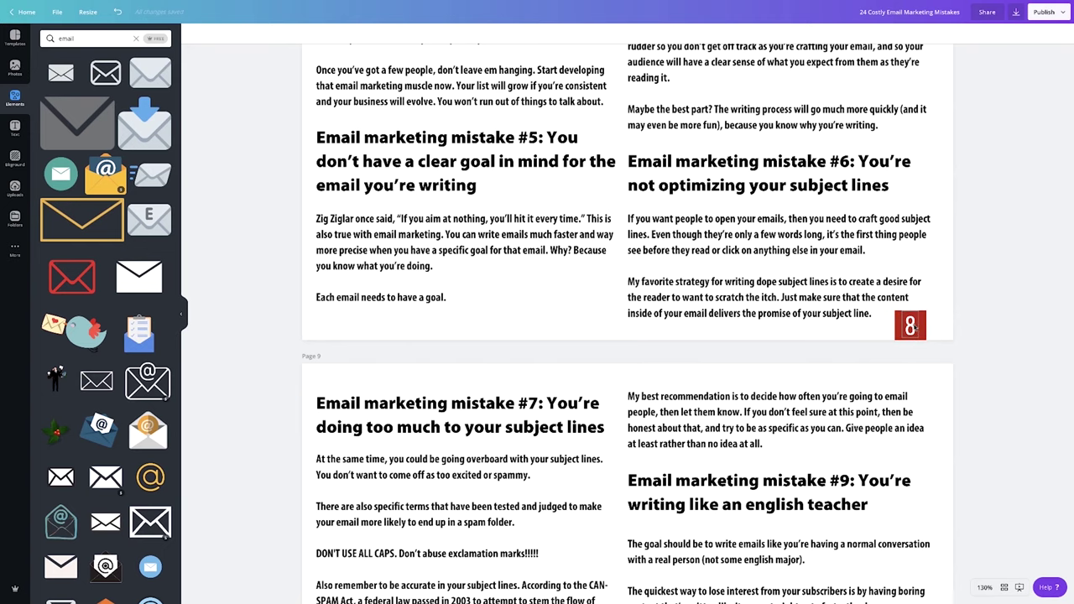
# Step: Scroll quickly from page 9 to page 18's 'Thanks For Checking This Out!' ConvertKit and Leadpages page
pyautogui.scroll(-3, 758, 287)
pyautogui.scroll(-15, 757, 287)
pyautogui.scroll(-15, 758, 286)
pyautogui.scroll(-20, 758, 286)
pyautogui.scroll(-20, 758, 286)
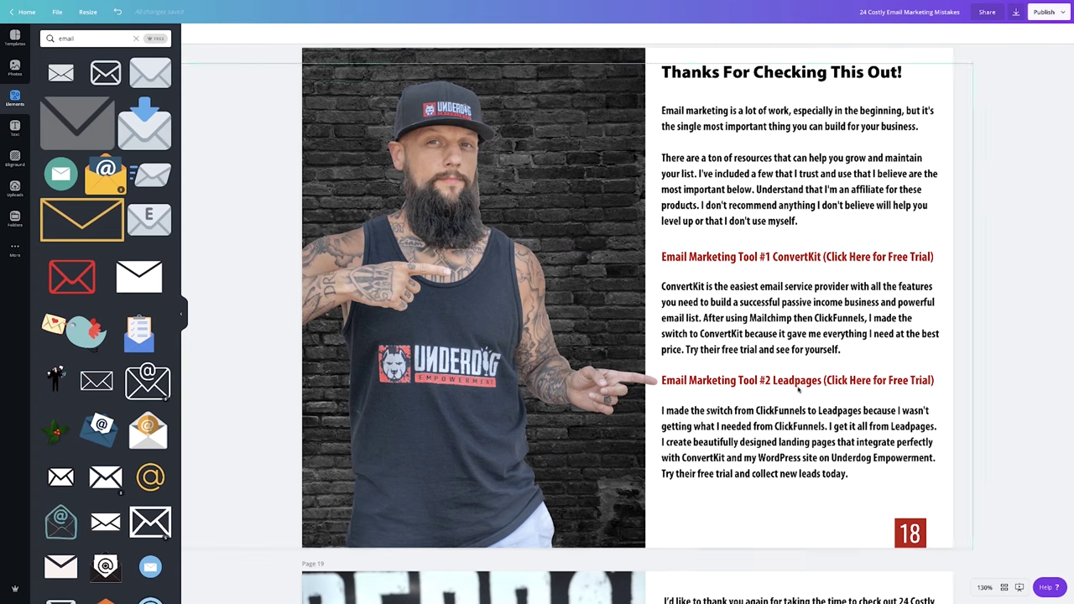
# Step: Scroll down to the page 20 Disclaimer, then back up to page 19's closing thank-you note
pyautogui.scroll(-2, 797, 386)
pyautogui.scroll(-3, 797, 386)
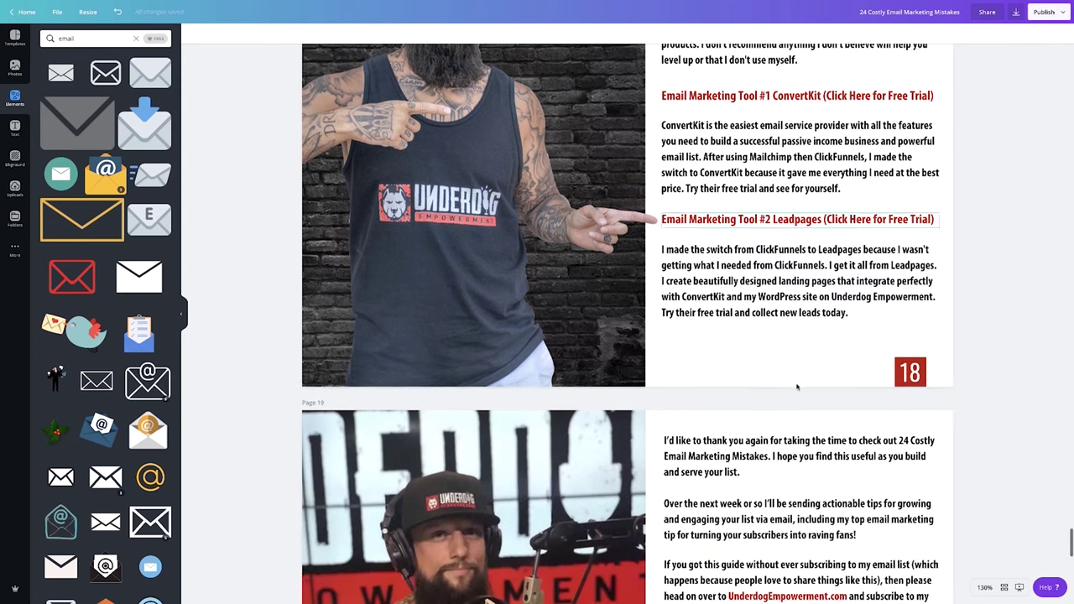
pyautogui.scroll(5, 797, 387)
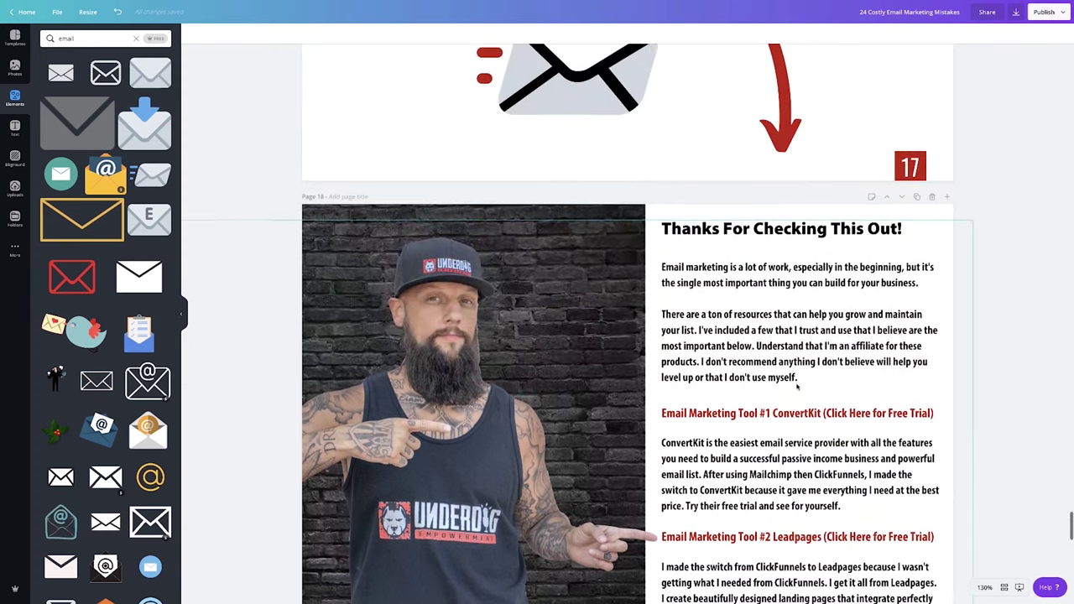
pyautogui.scroll(-6, 797, 387)
pyautogui.scroll(-3, 798, 387)
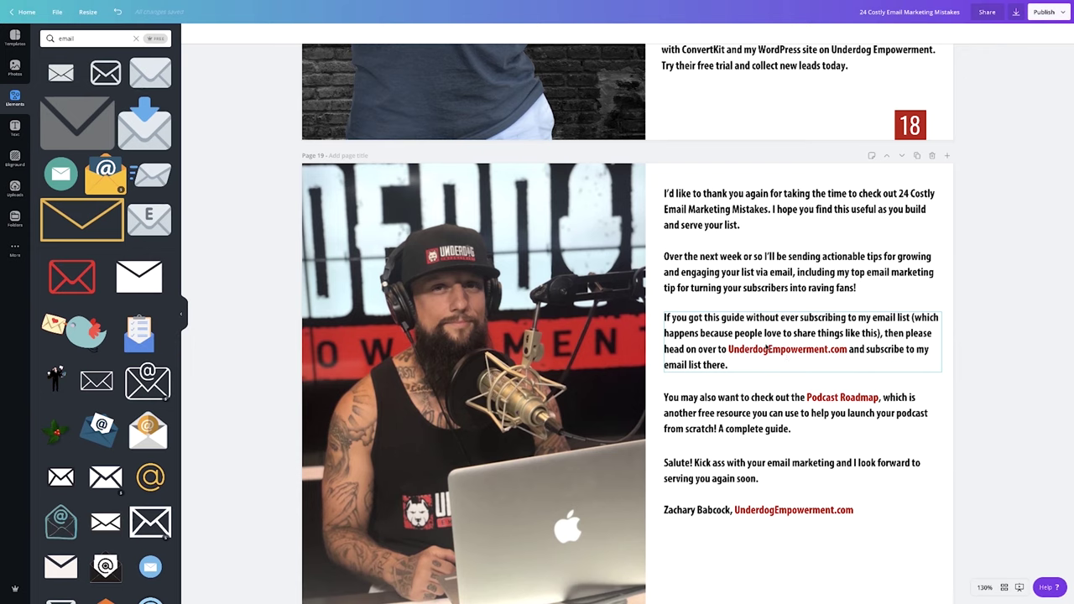
pyautogui.scroll(-1, 766, 348)
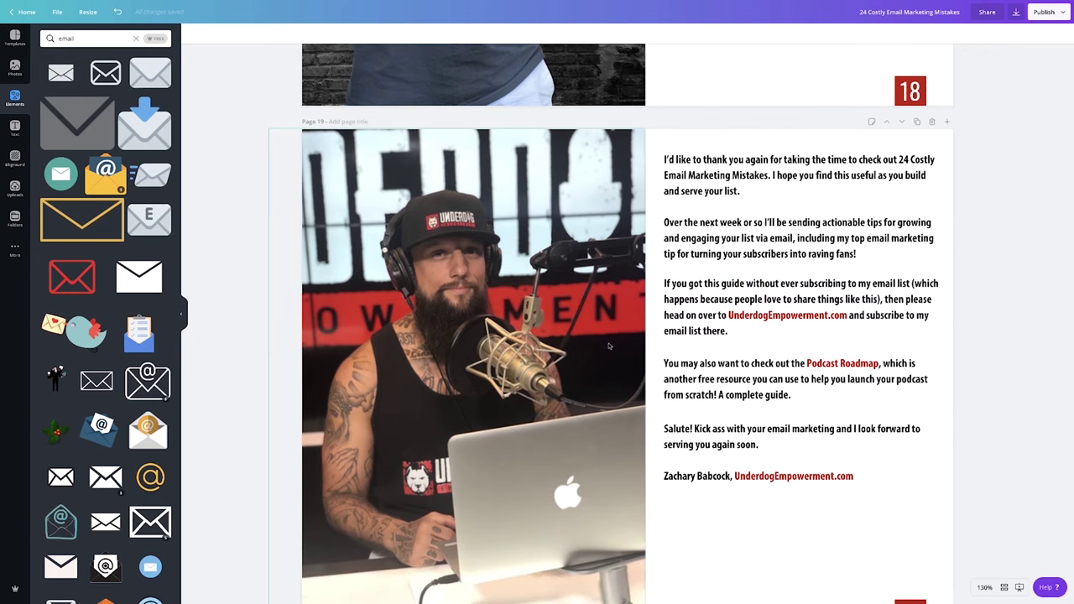
pyautogui.scroll(-1, 655, 349)
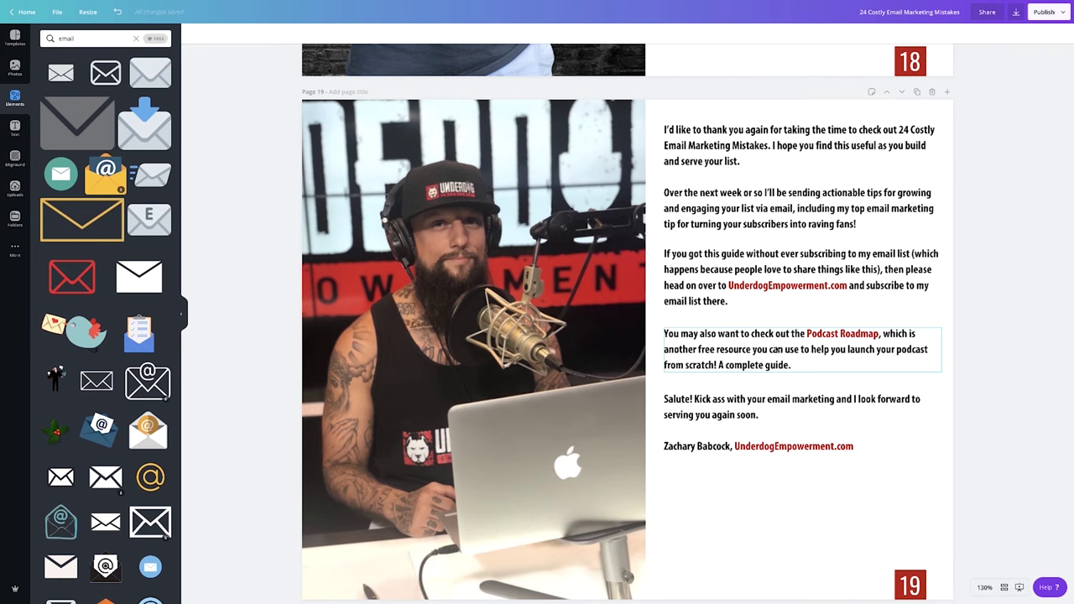
pyautogui.scroll(-1, 774, 349)
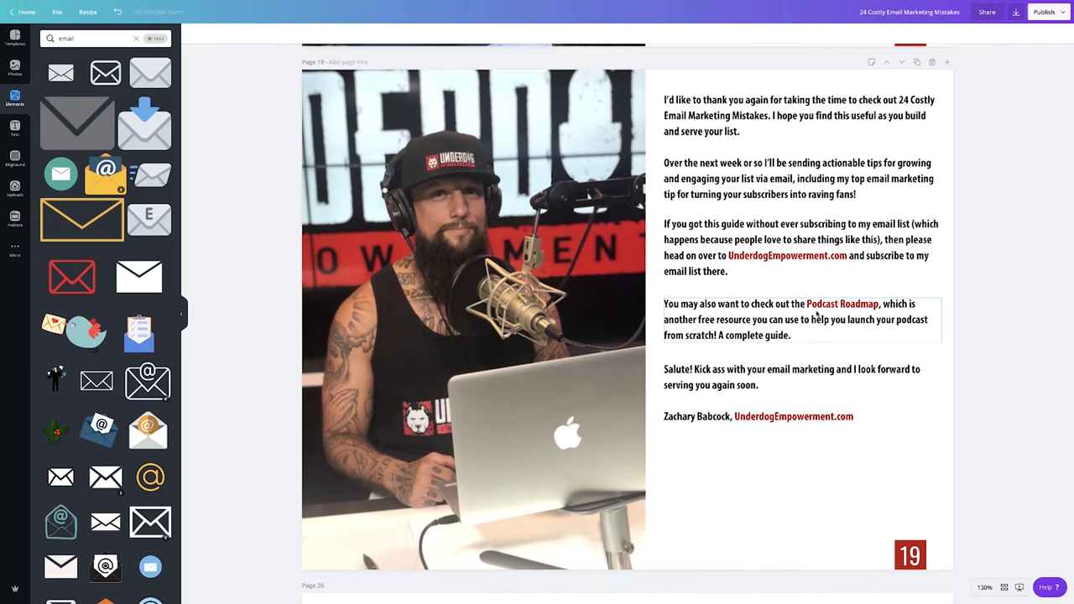
pyautogui.scroll(-6, 827, 321)
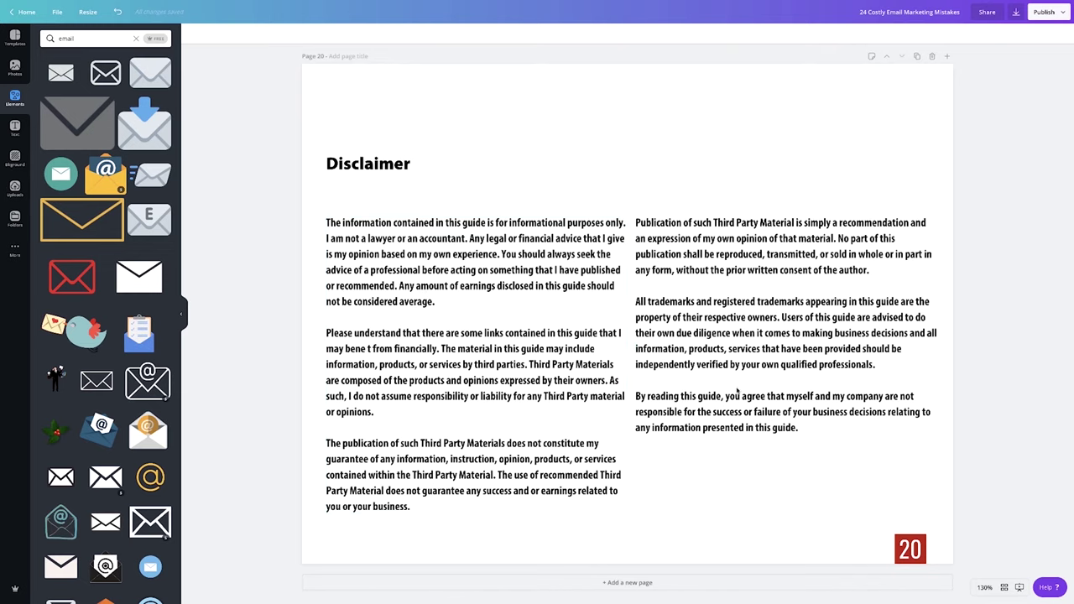
pyautogui.scroll(1, 713, 372)
pyautogui.scroll(15, 713, 372)
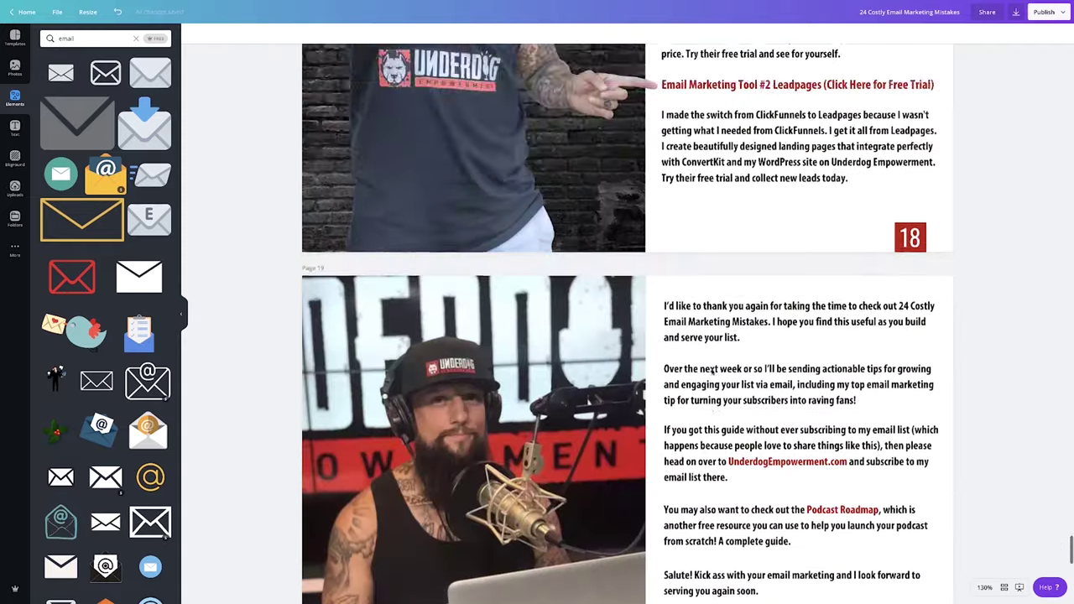